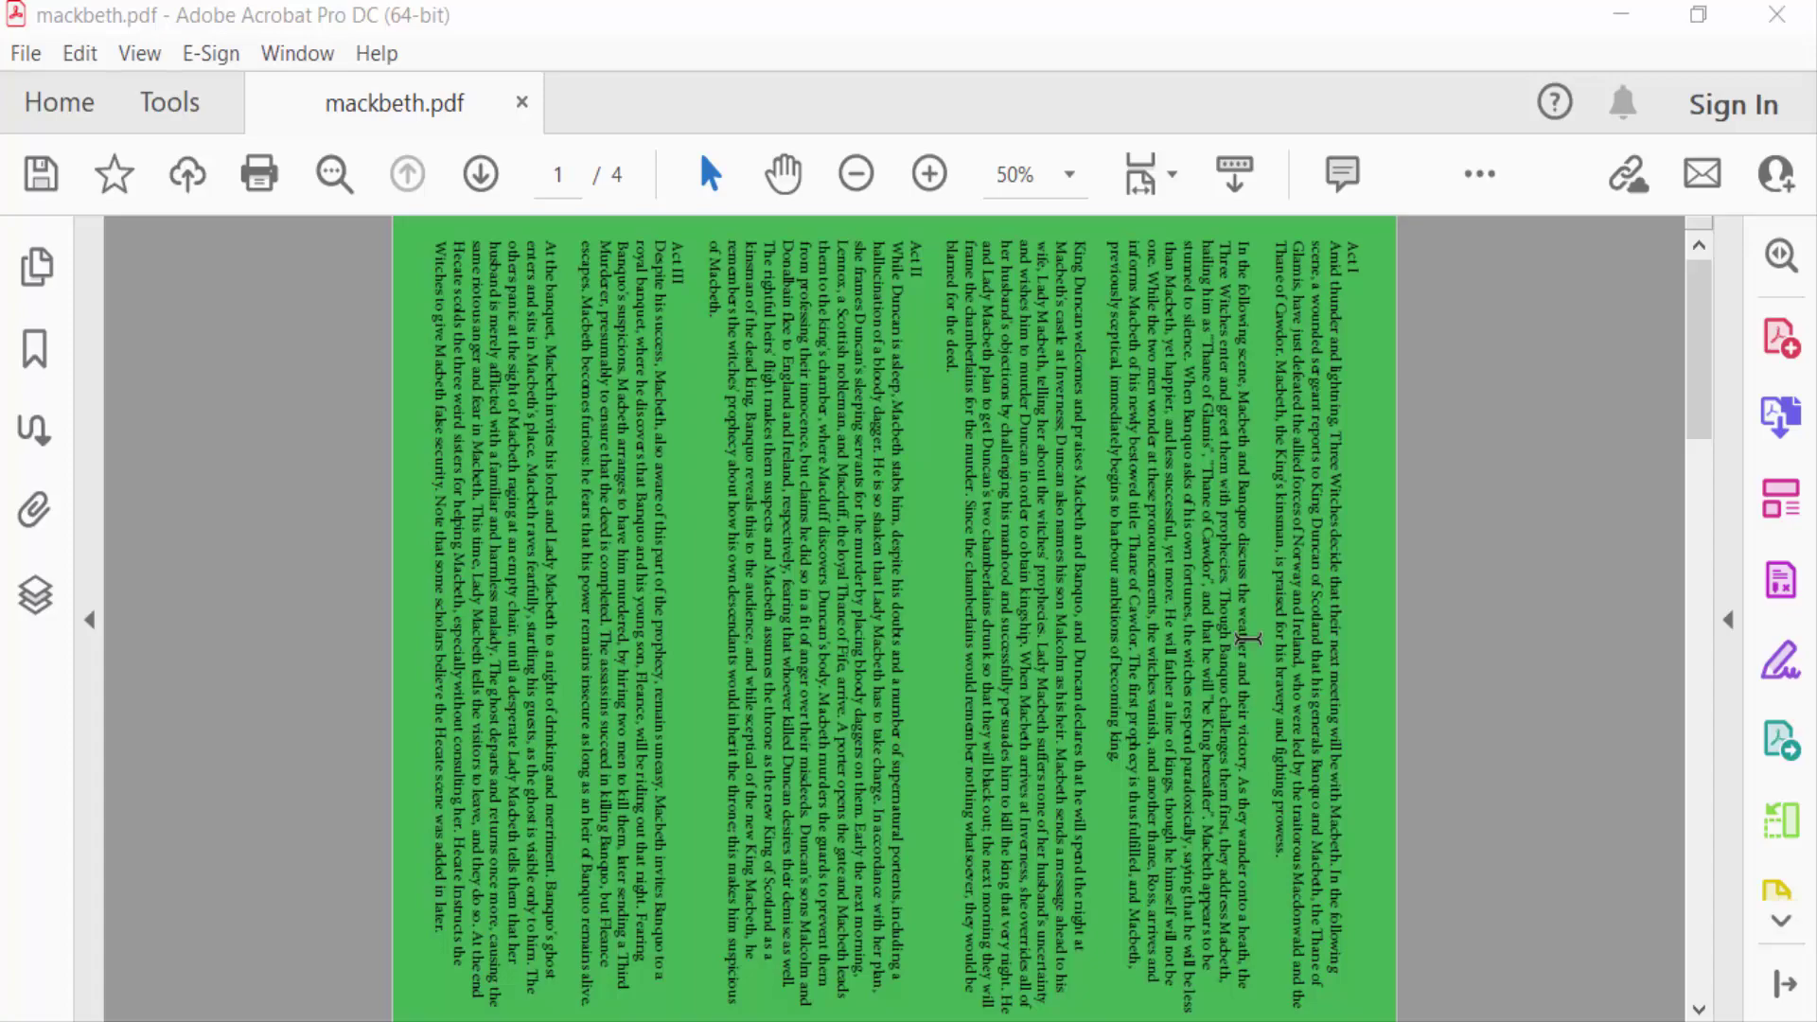
{"action": "scroll", "coordinate": [1029, 497], "scroll_direction": "down", "scroll_amount": 5}
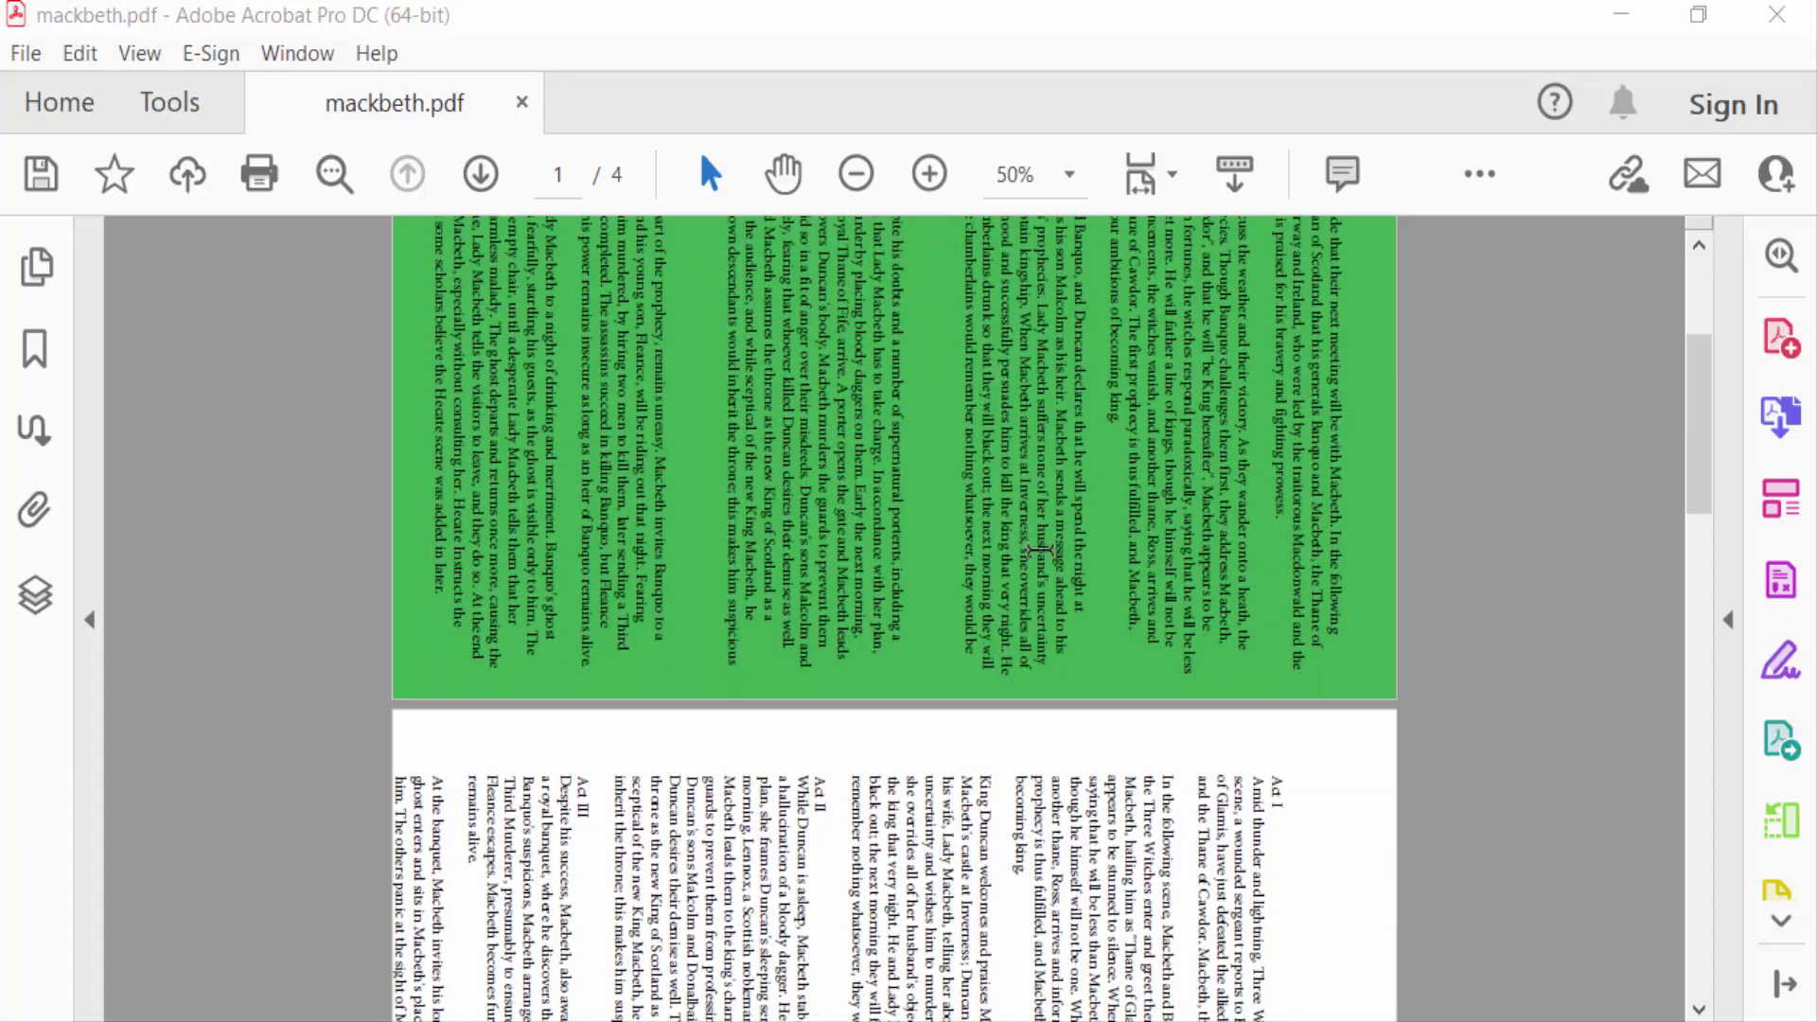
{"action": "scroll", "coordinate": [1035, 603], "scroll_direction": "down", "scroll_amount": 3}
{"action": "scroll", "coordinate": [1023, 626], "scroll_direction": "up", "scroll_amount": 6}
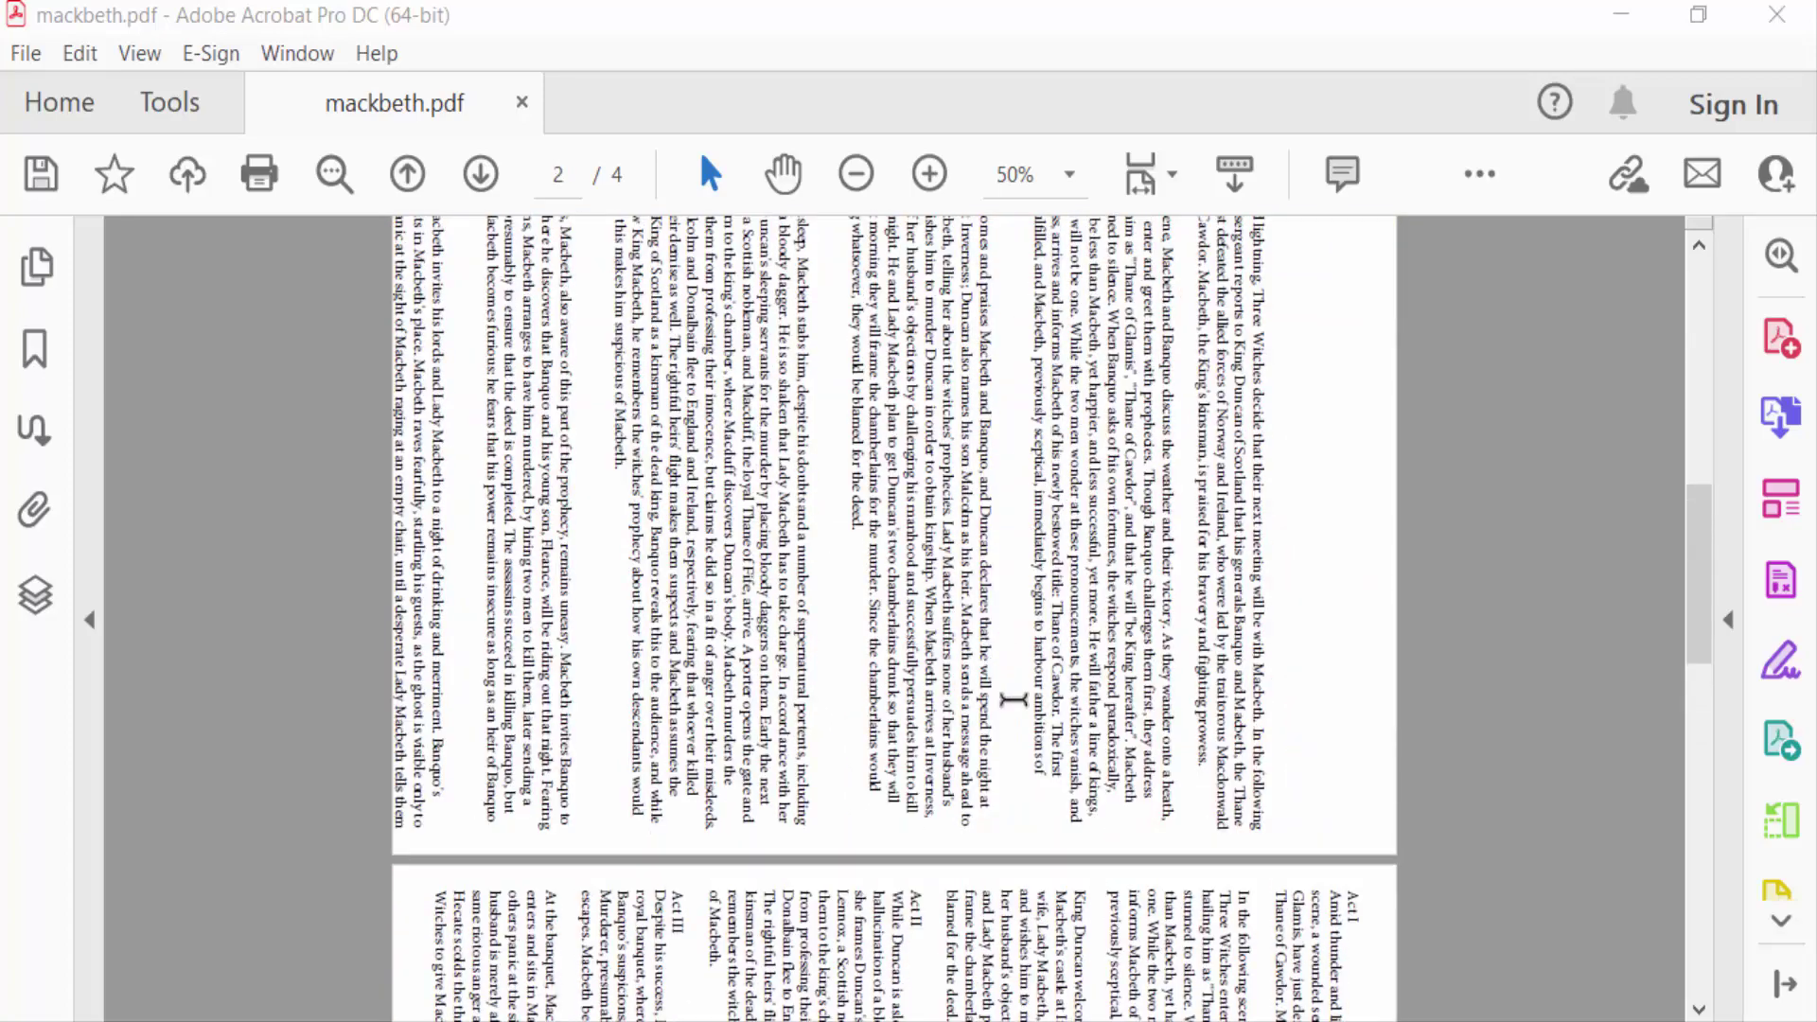
{"action": "scroll", "coordinate": [1008, 717], "scroll_direction": "up", "scroll_amount": 6}
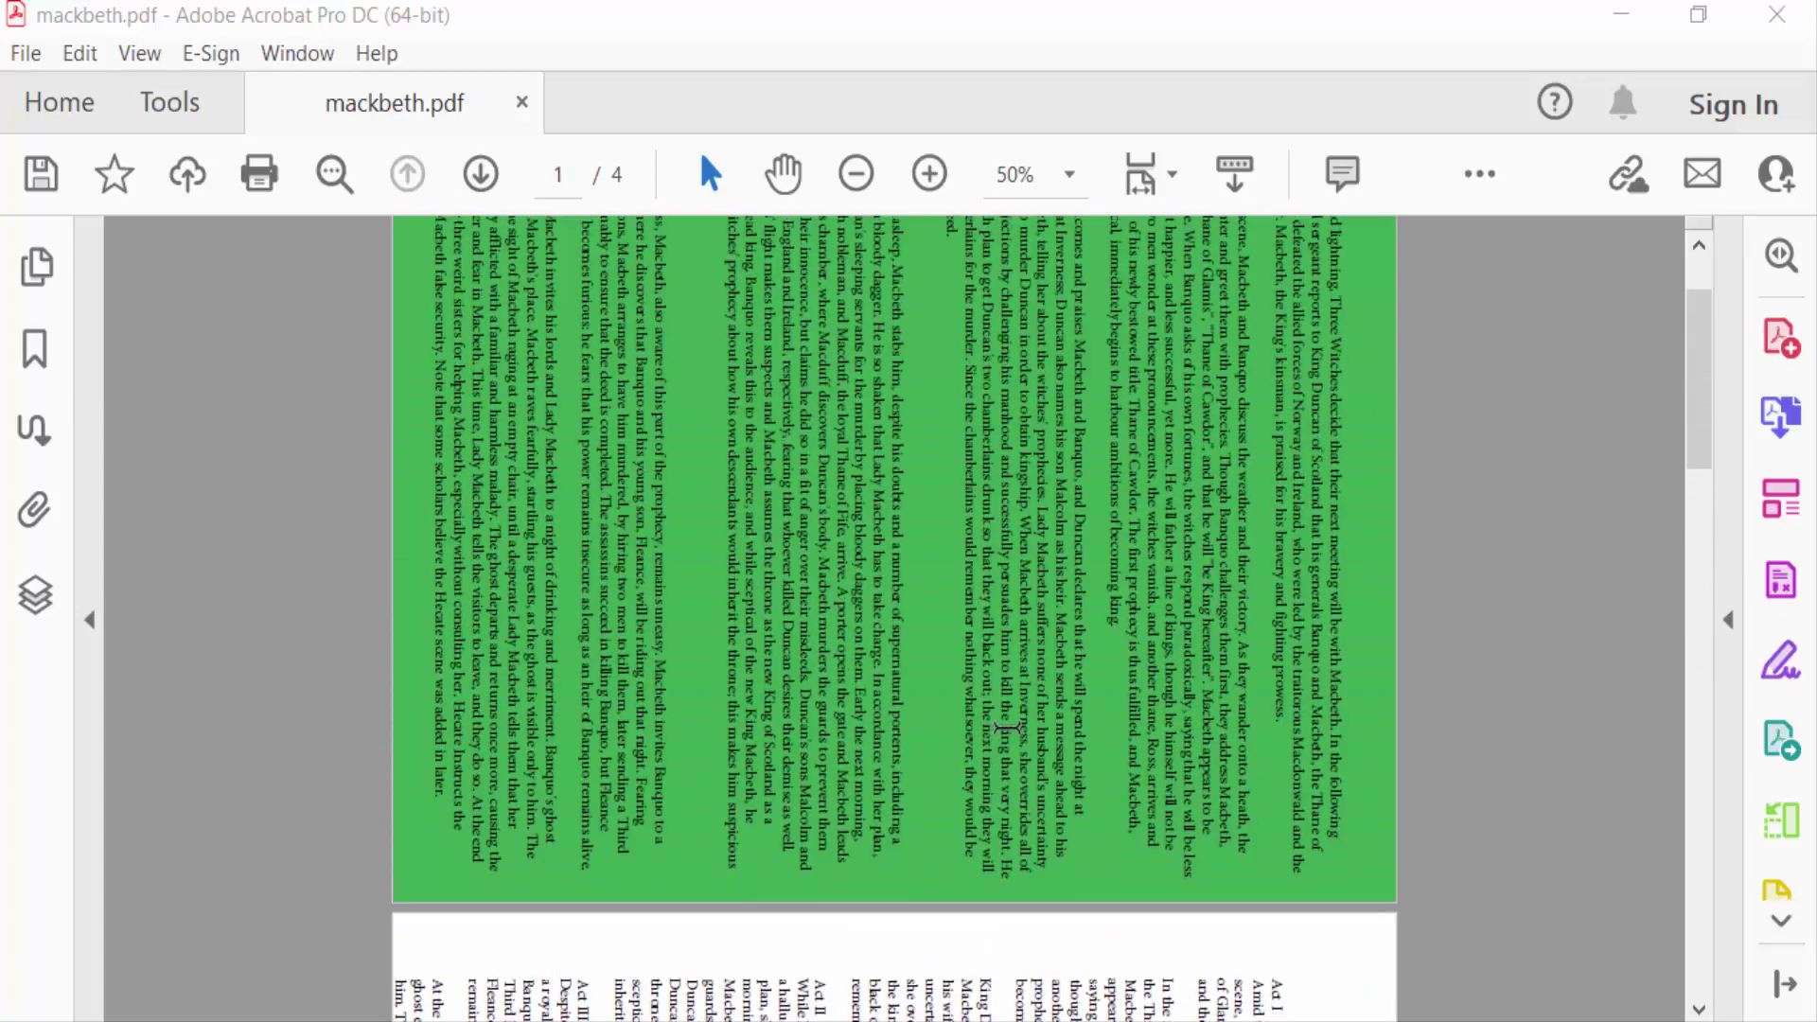
{"action": "scroll", "coordinate": [1001, 729], "scroll_direction": "down", "scroll_amount": 3}
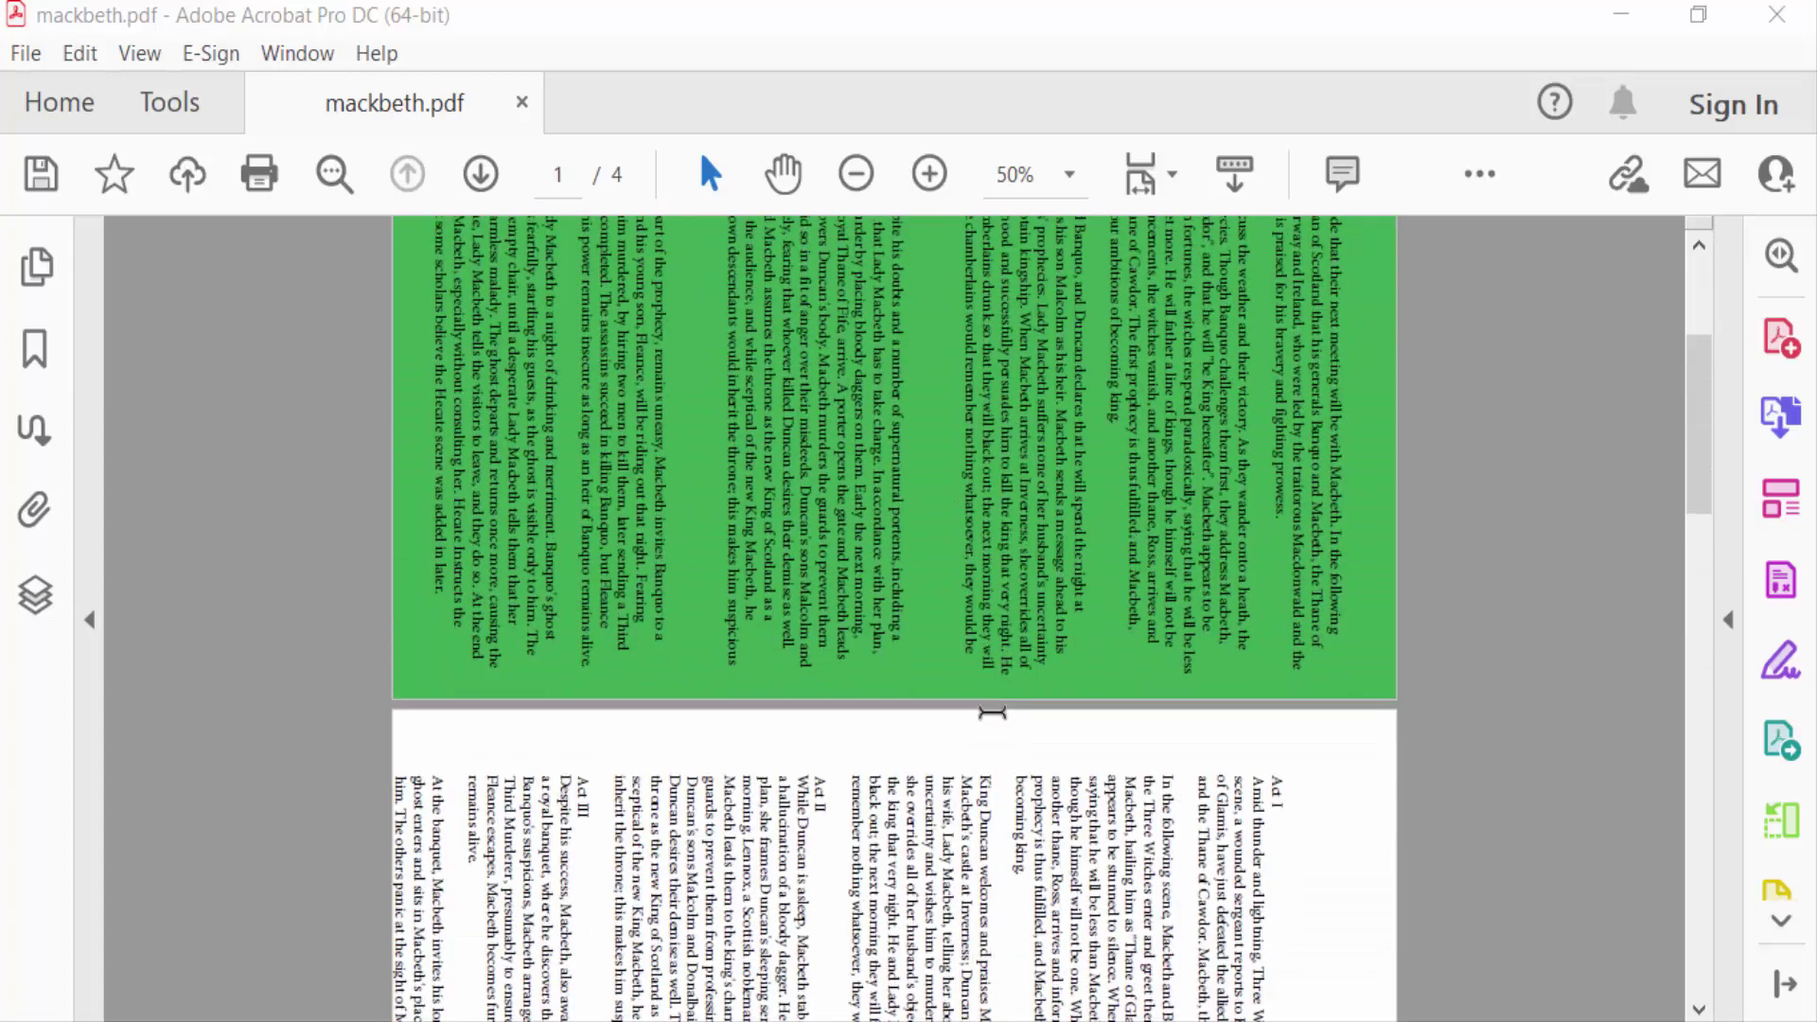
{"action": "scroll", "coordinate": [996, 721], "scroll_direction": "down", "scroll_amount": 3}
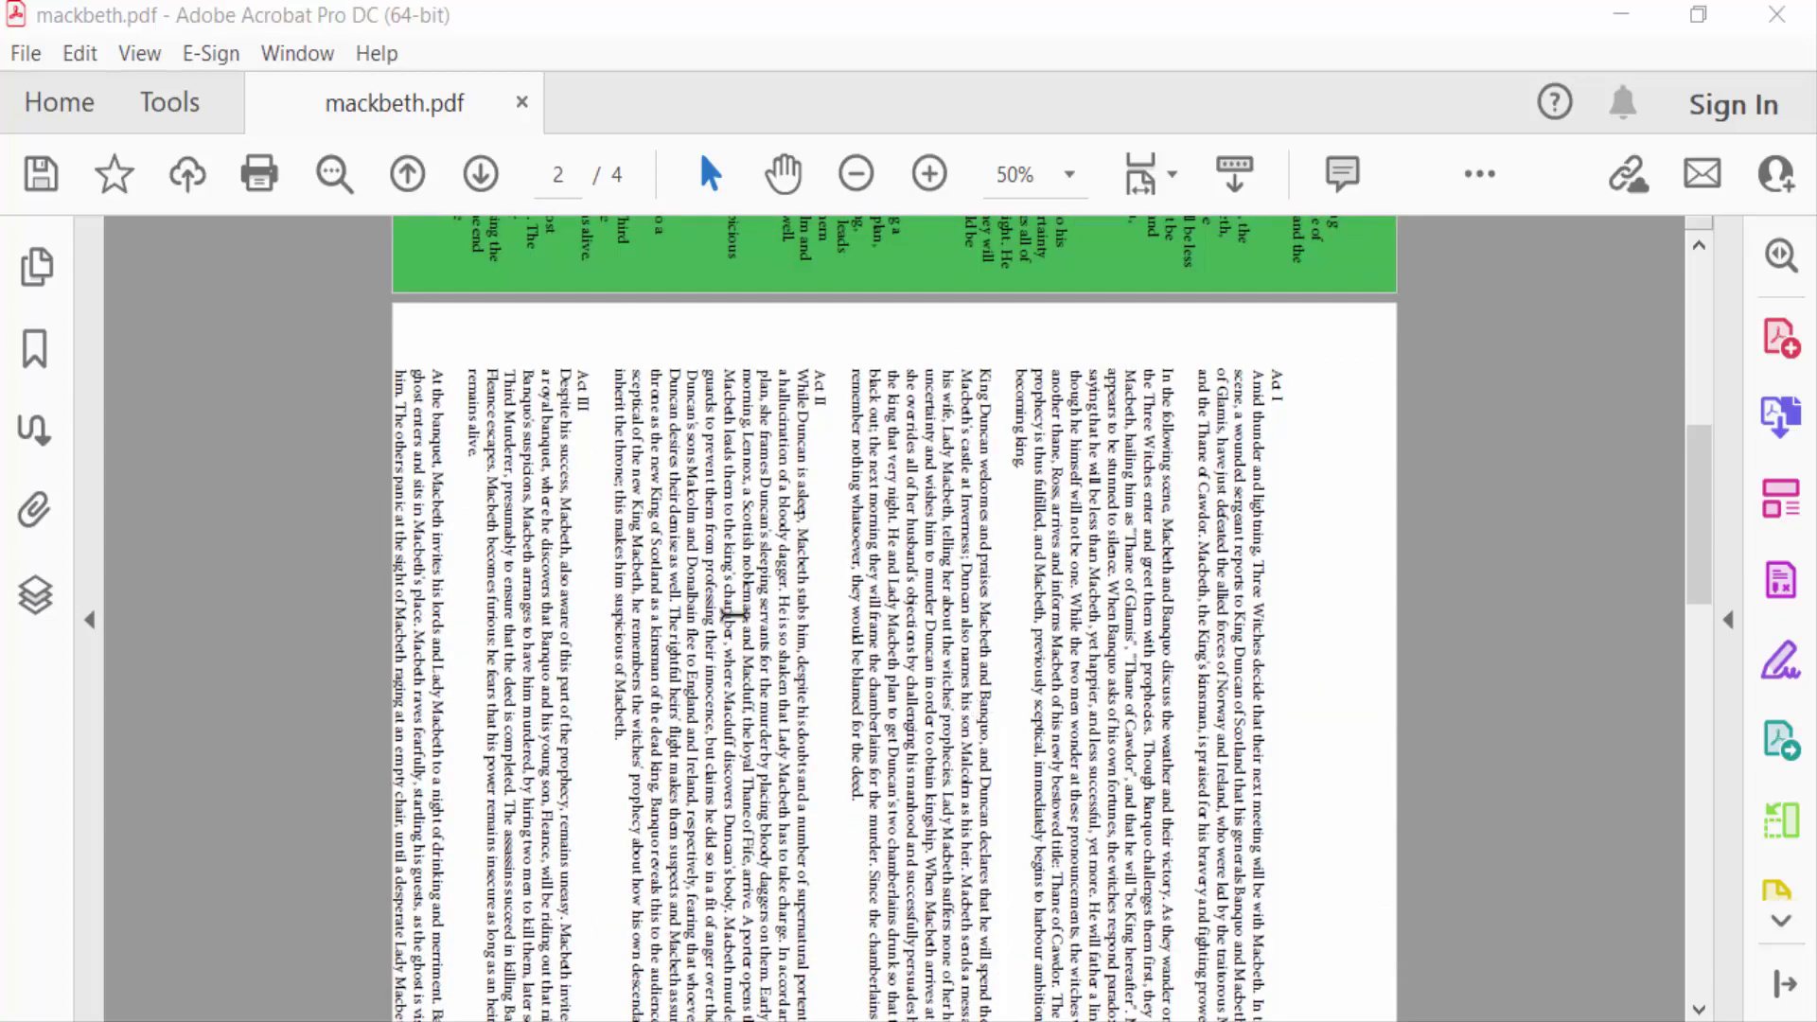
In Organize Pages, rotate page 1 to portrait, turn it back, then return to the document.
{"action": "left_click", "coordinate": [169, 103]}
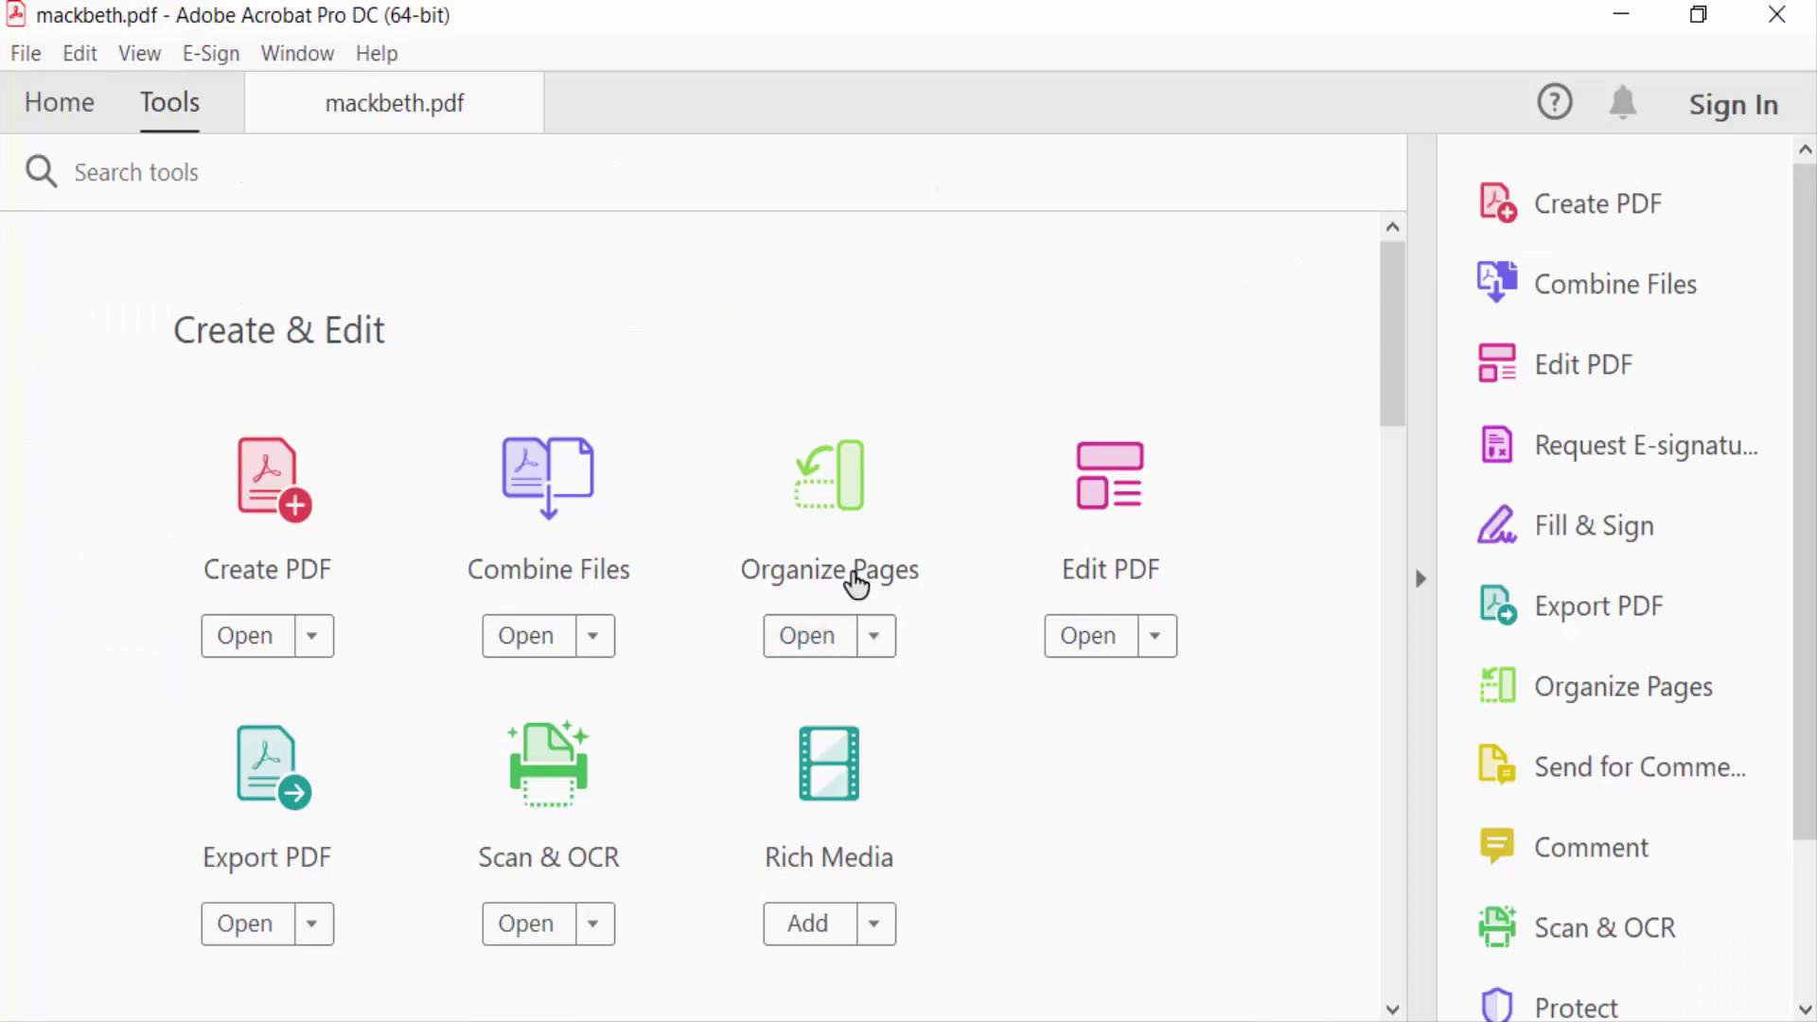
{"action": "left_click", "coordinate": [860, 579]}
{"action": "left_click", "coordinate": [327, 597]}
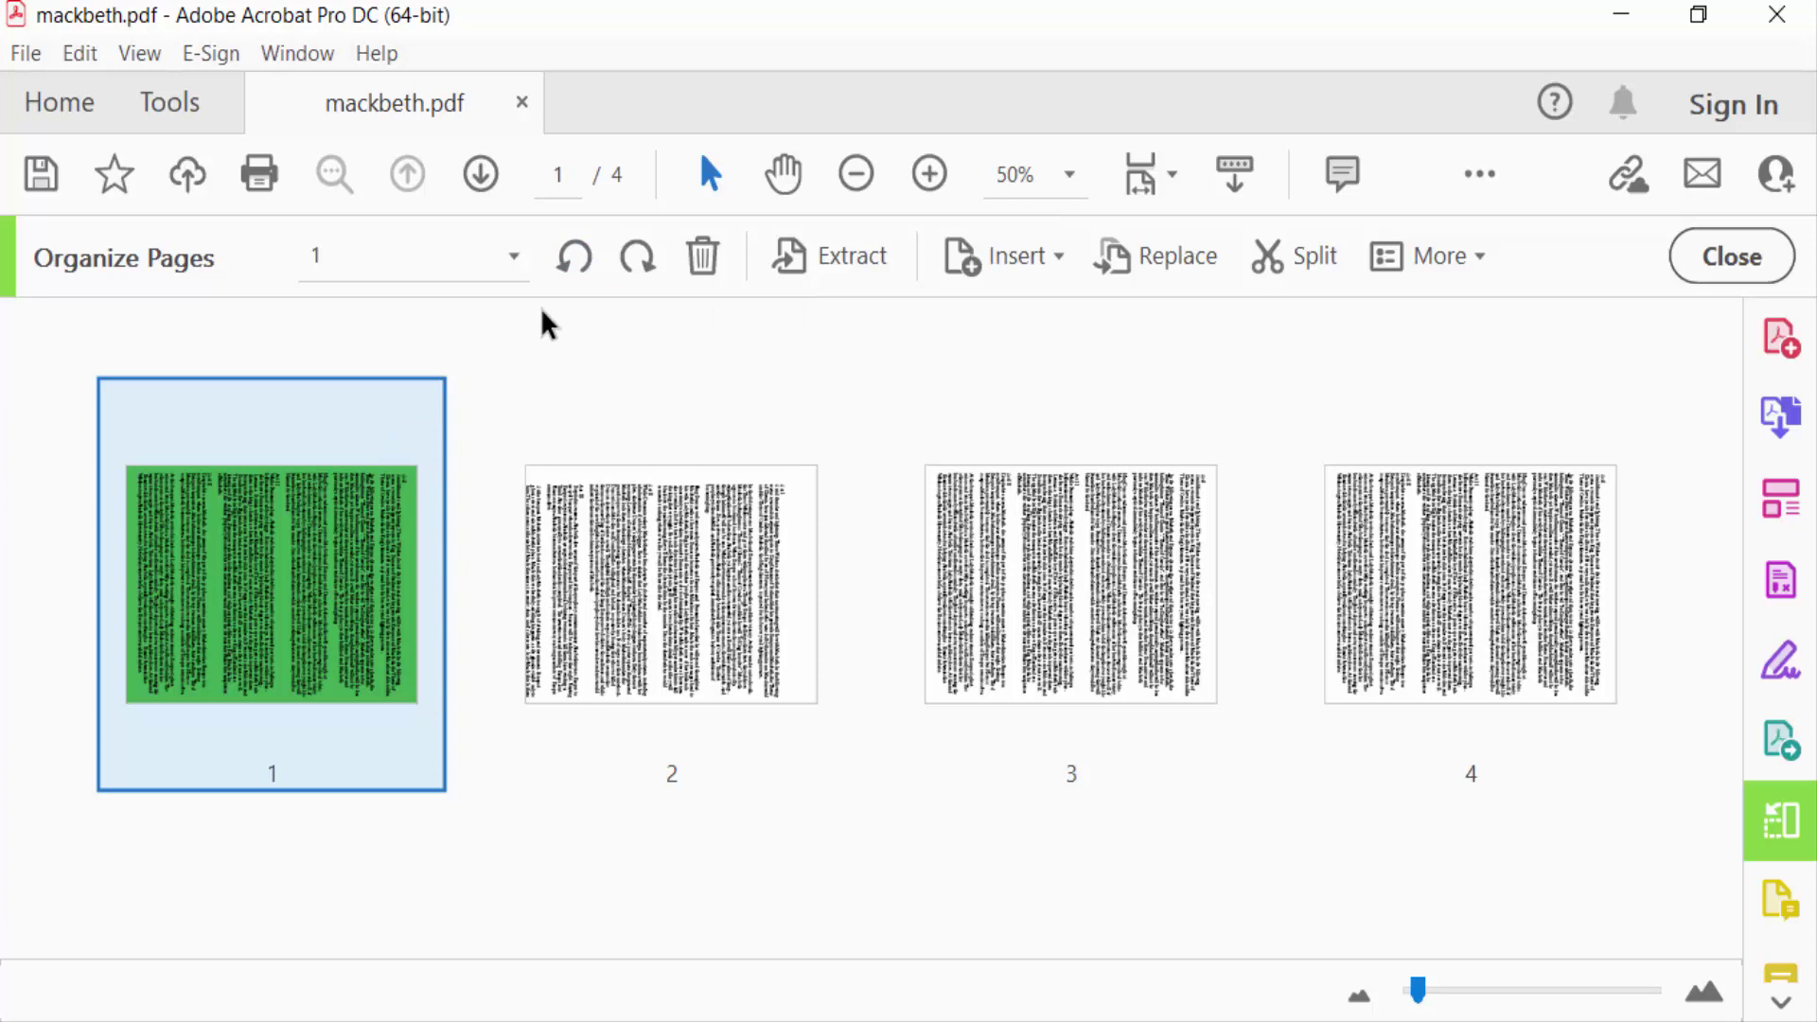
{"action": "left_click", "coordinate": [577, 257]}
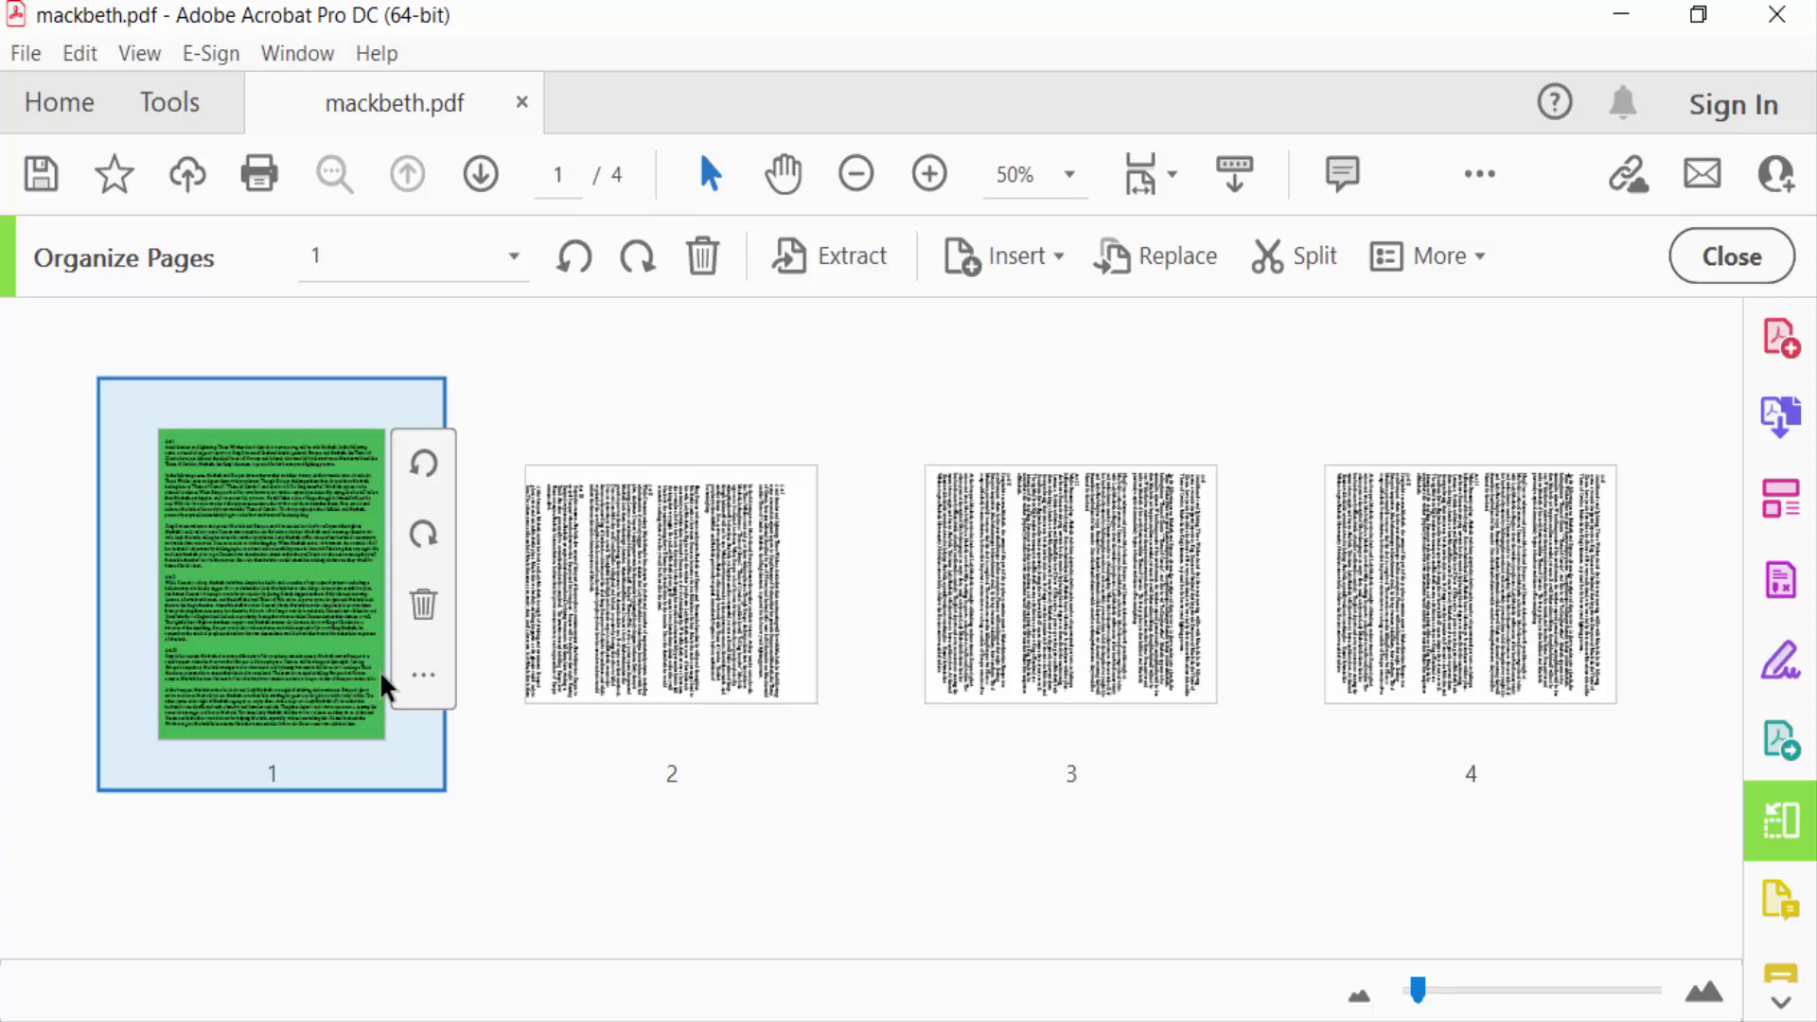
{"action": "mouse_move", "coordinate": [672, 583]}
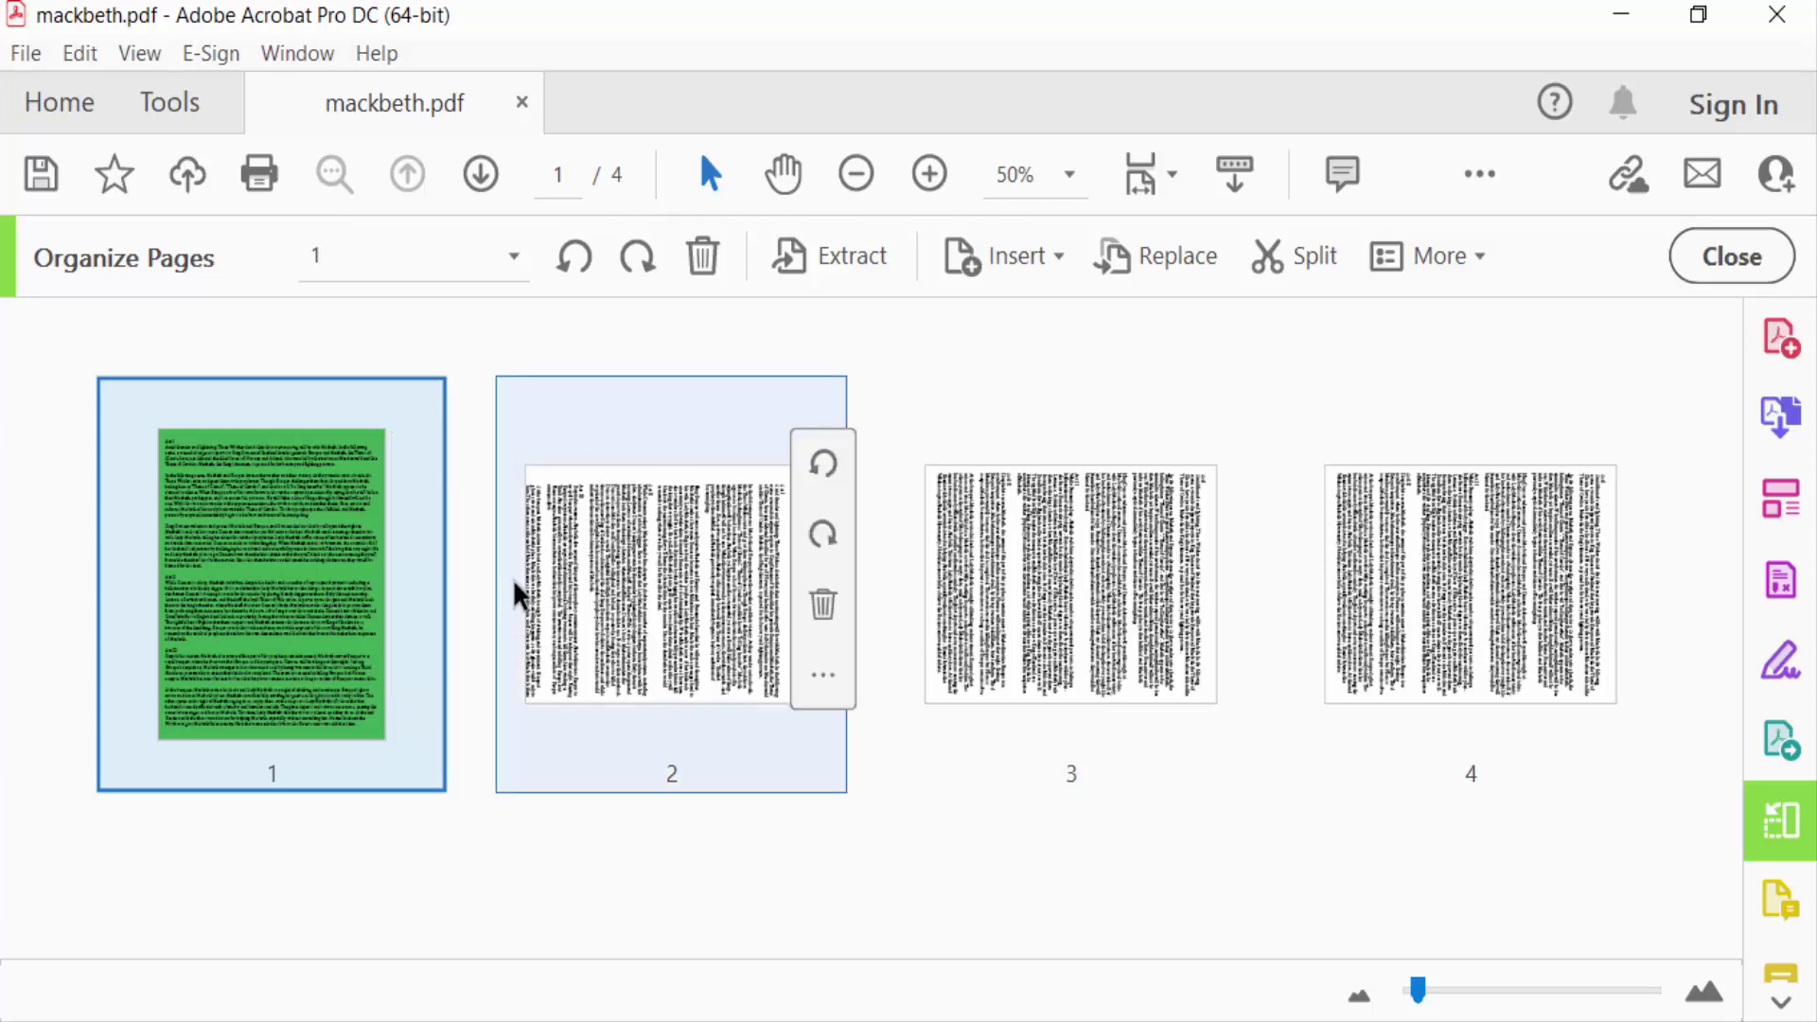
{"action": "left_click", "coordinate": [637, 258]}
{"action": "left_click", "coordinate": [1732, 257]}
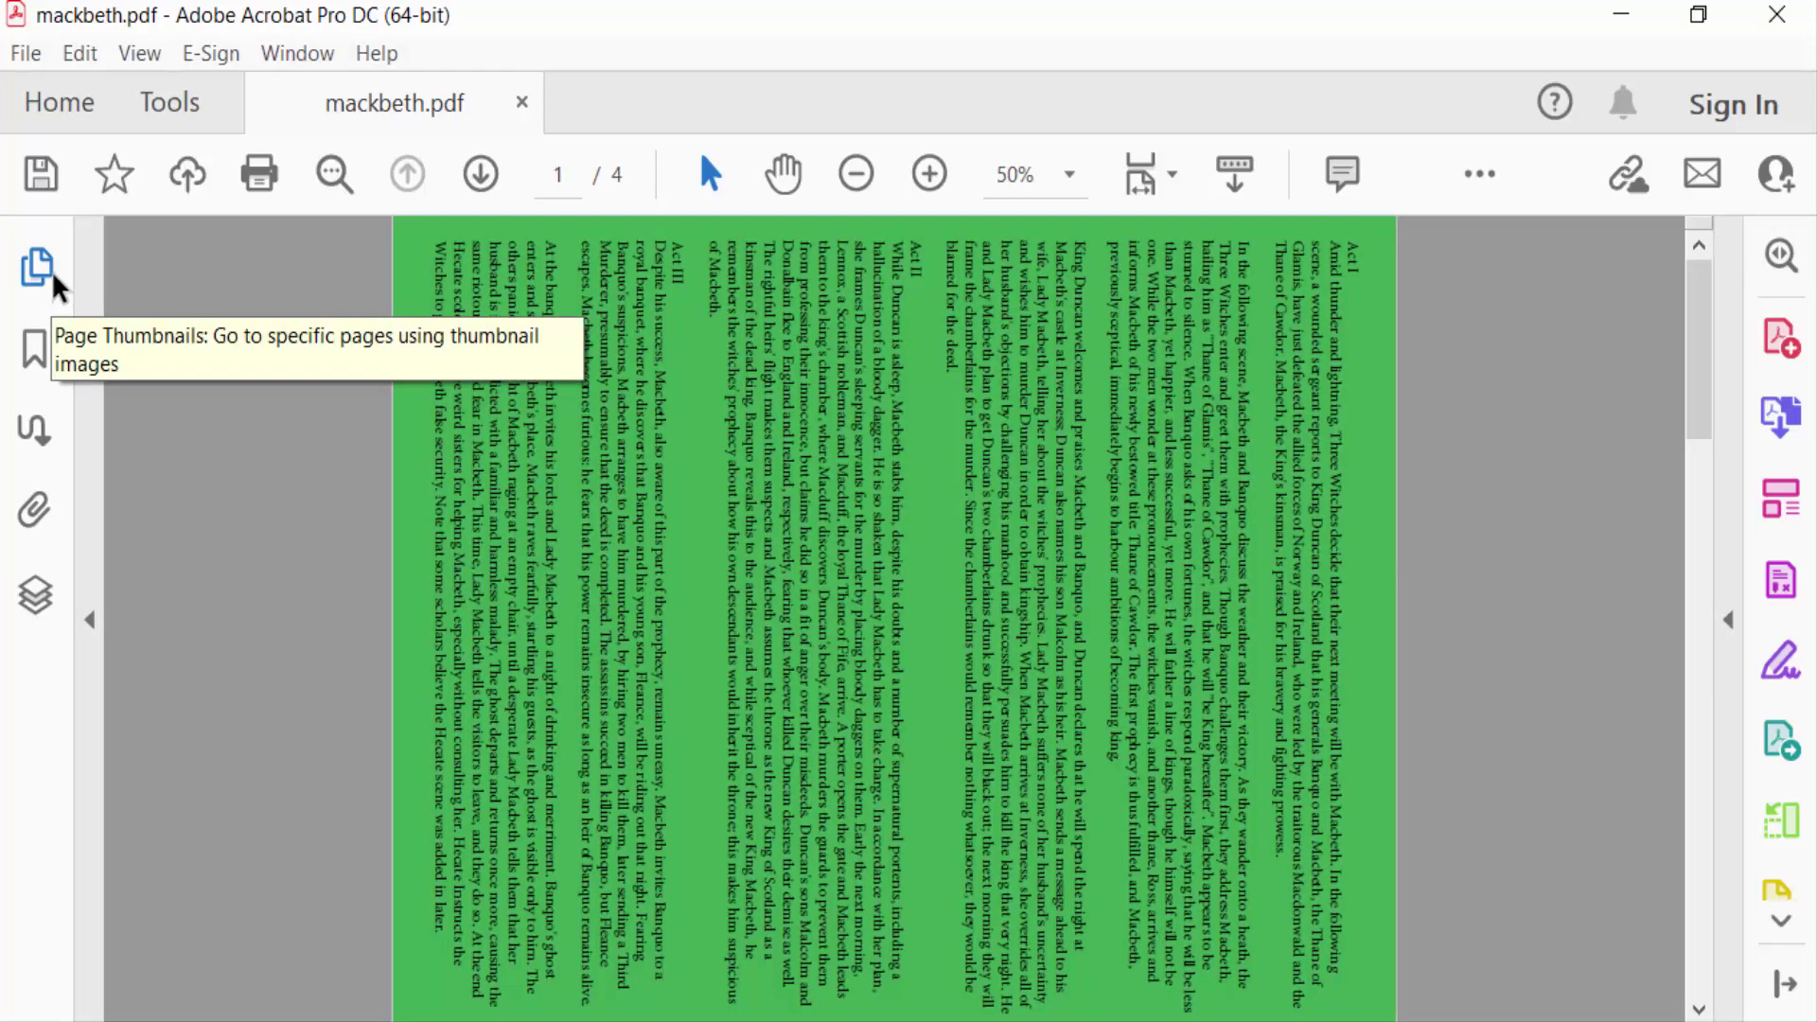
Show page thumbnails and rotate page 1 counterclockwise 90 degrees.
{"action": "left_click", "coordinate": [52, 269]}
{"action": "scroll", "coordinate": [313, 669], "scroll_direction": "down", "scroll_amount": 3}
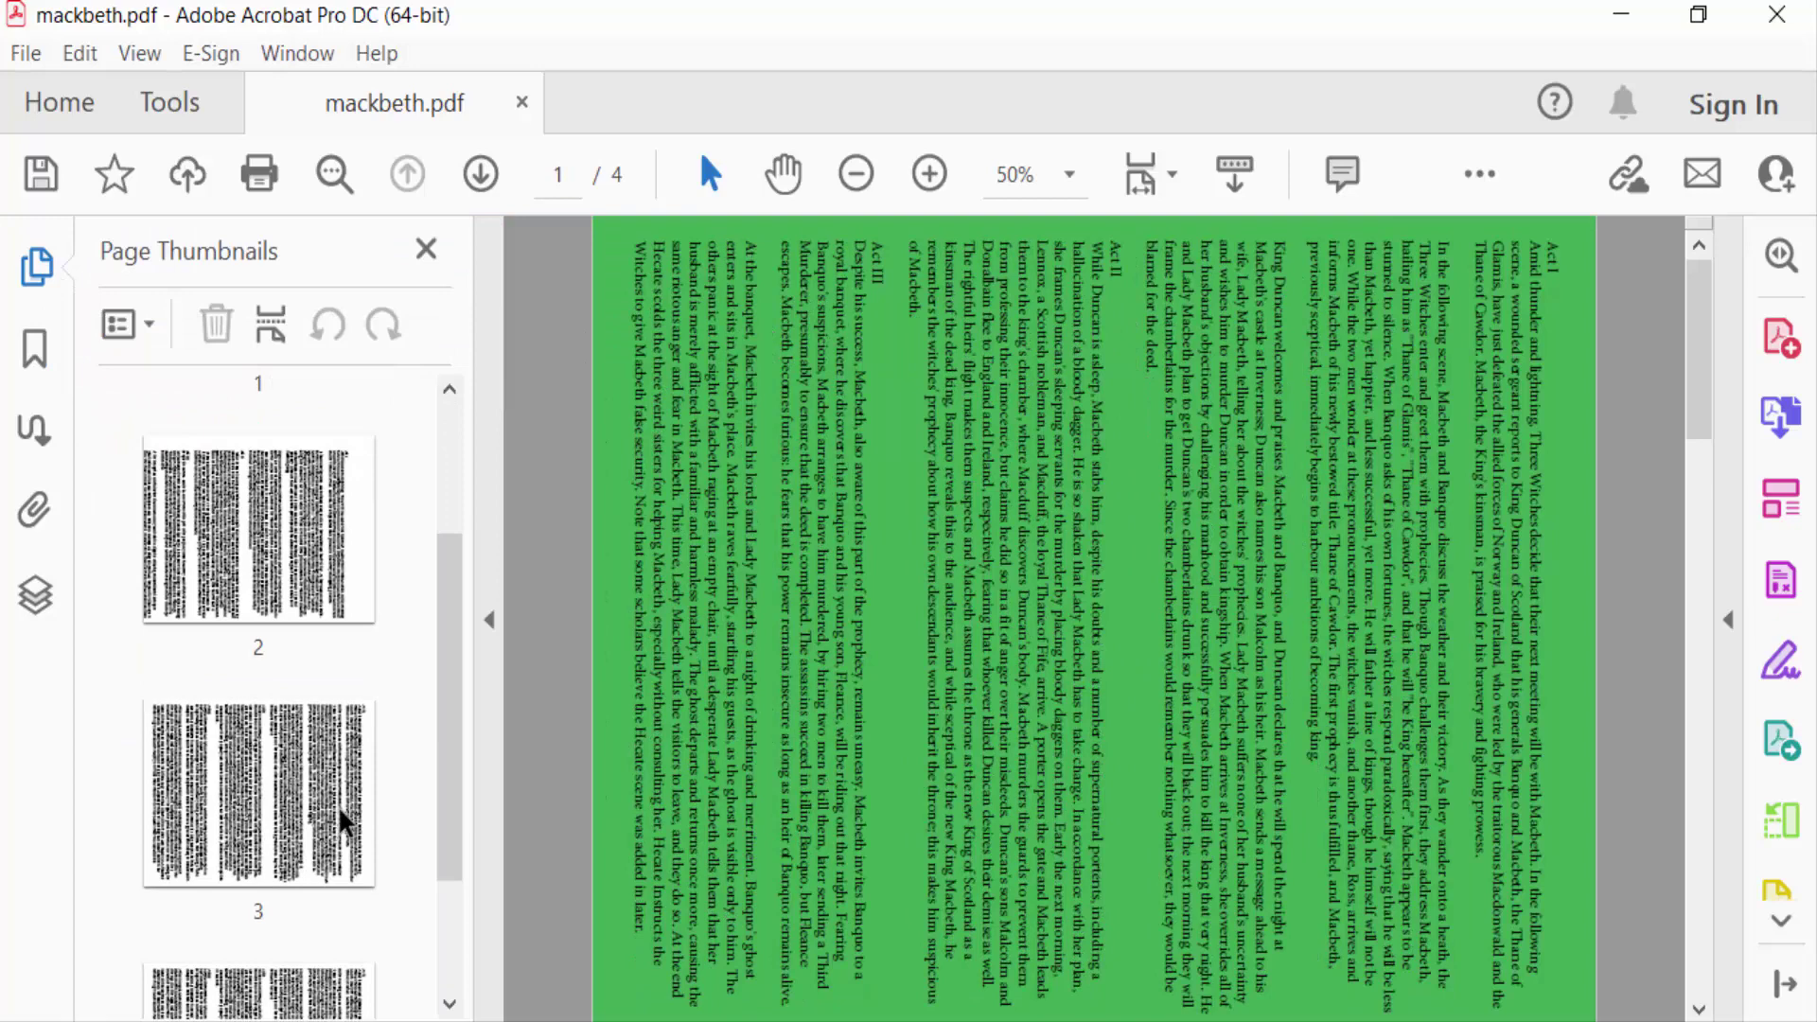
{"action": "scroll", "coordinate": [326, 846], "scroll_direction": "up", "scroll_amount": 3}
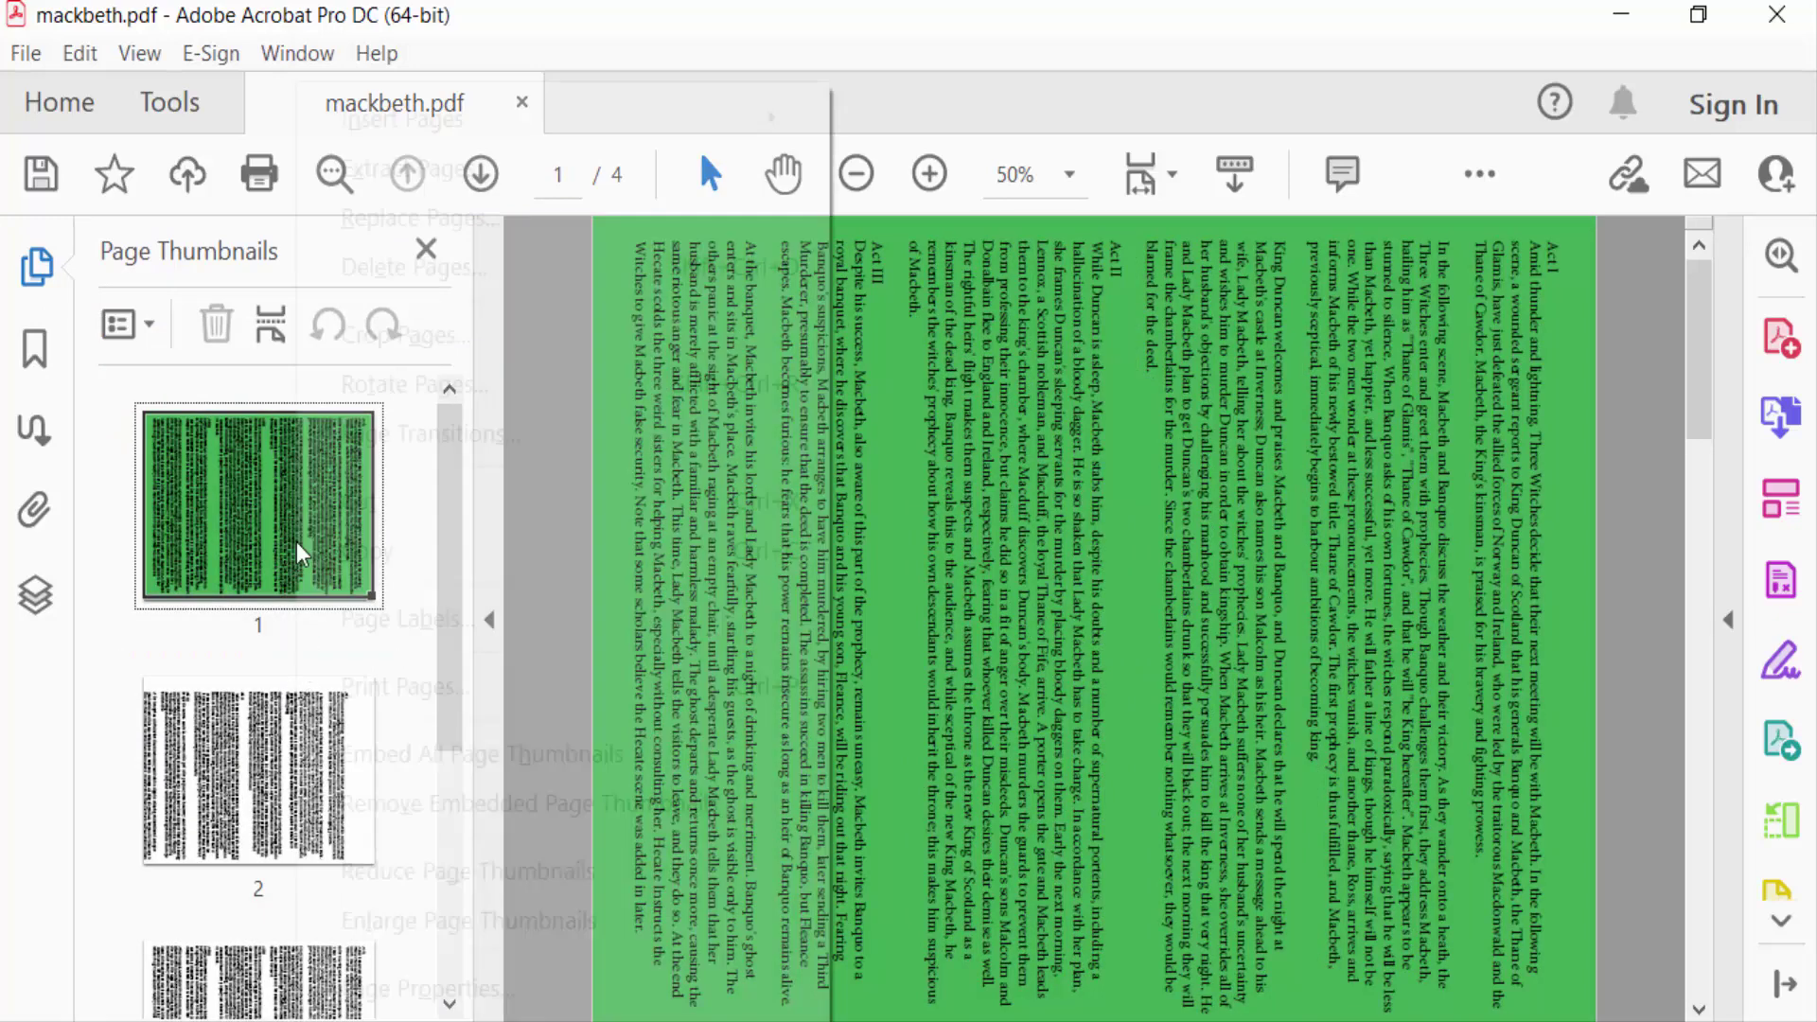
{"action": "right_click", "coordinate": [292, 542]}
{"action": "left_click", "coordinate": [482, 393]}
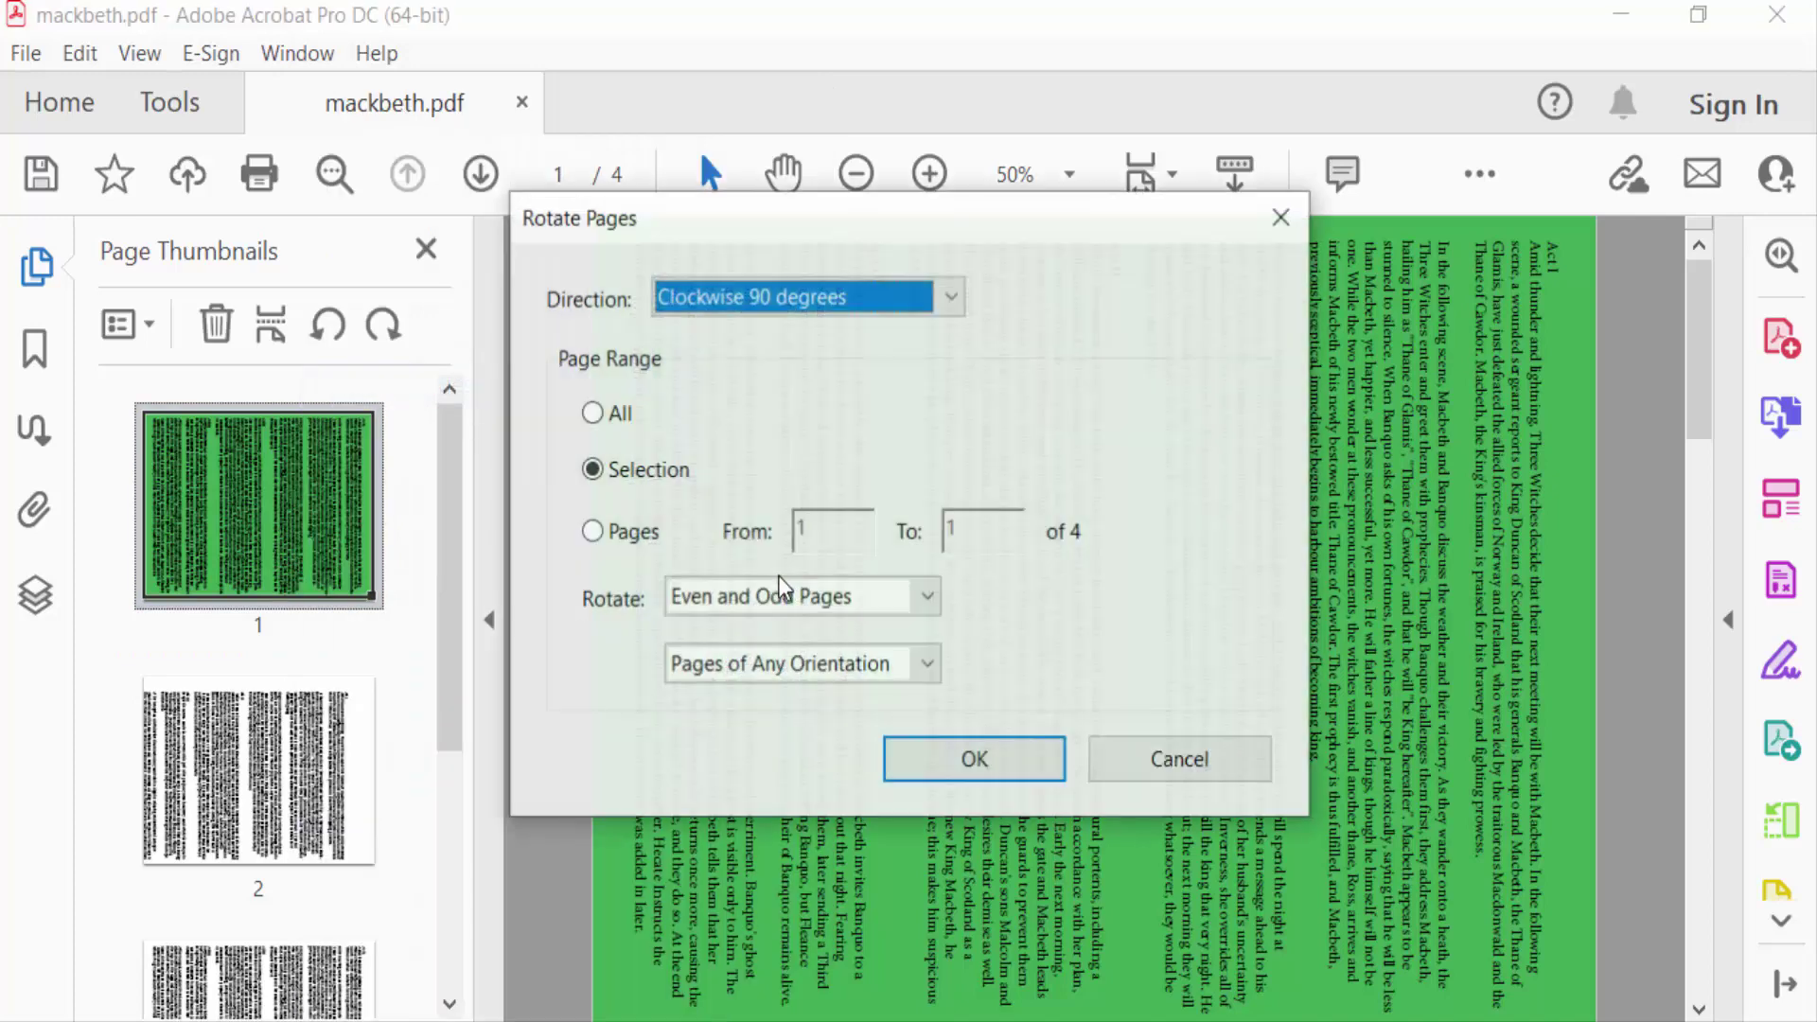
{"action": "left_click", "coordinate": [793, 303]}
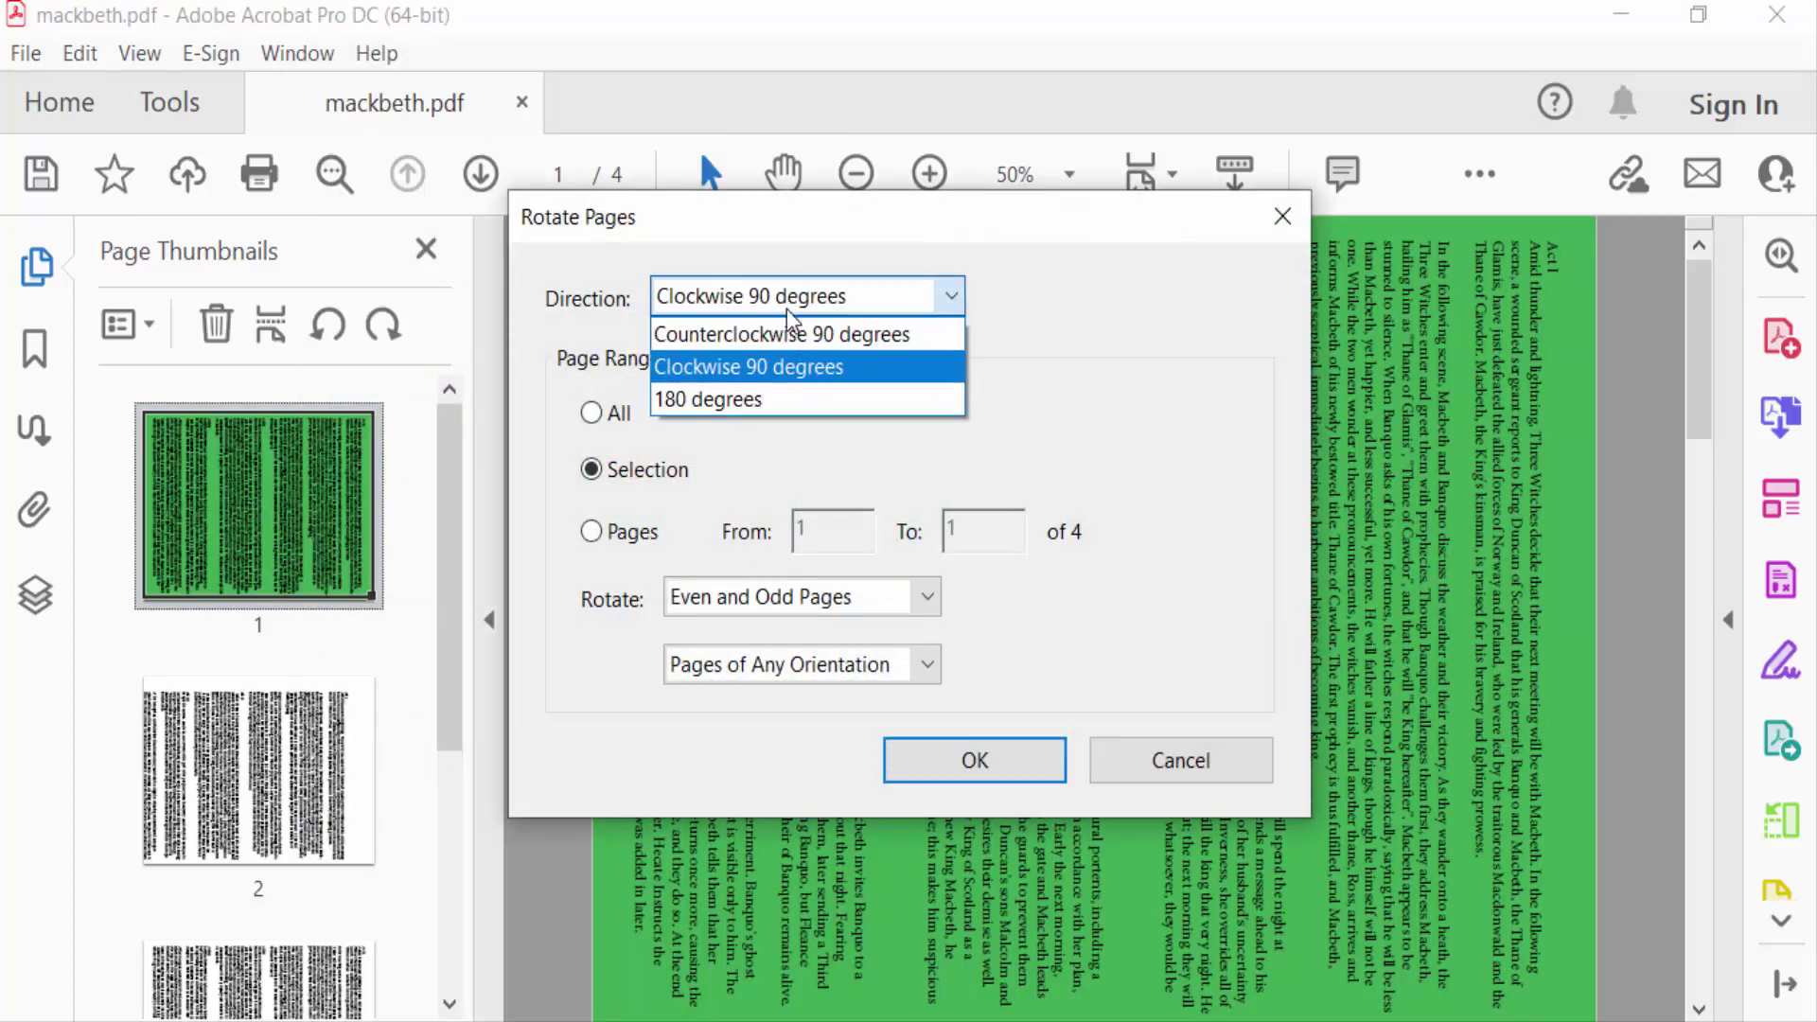
{"action": "left_click", "coordinate": [765, 338]}
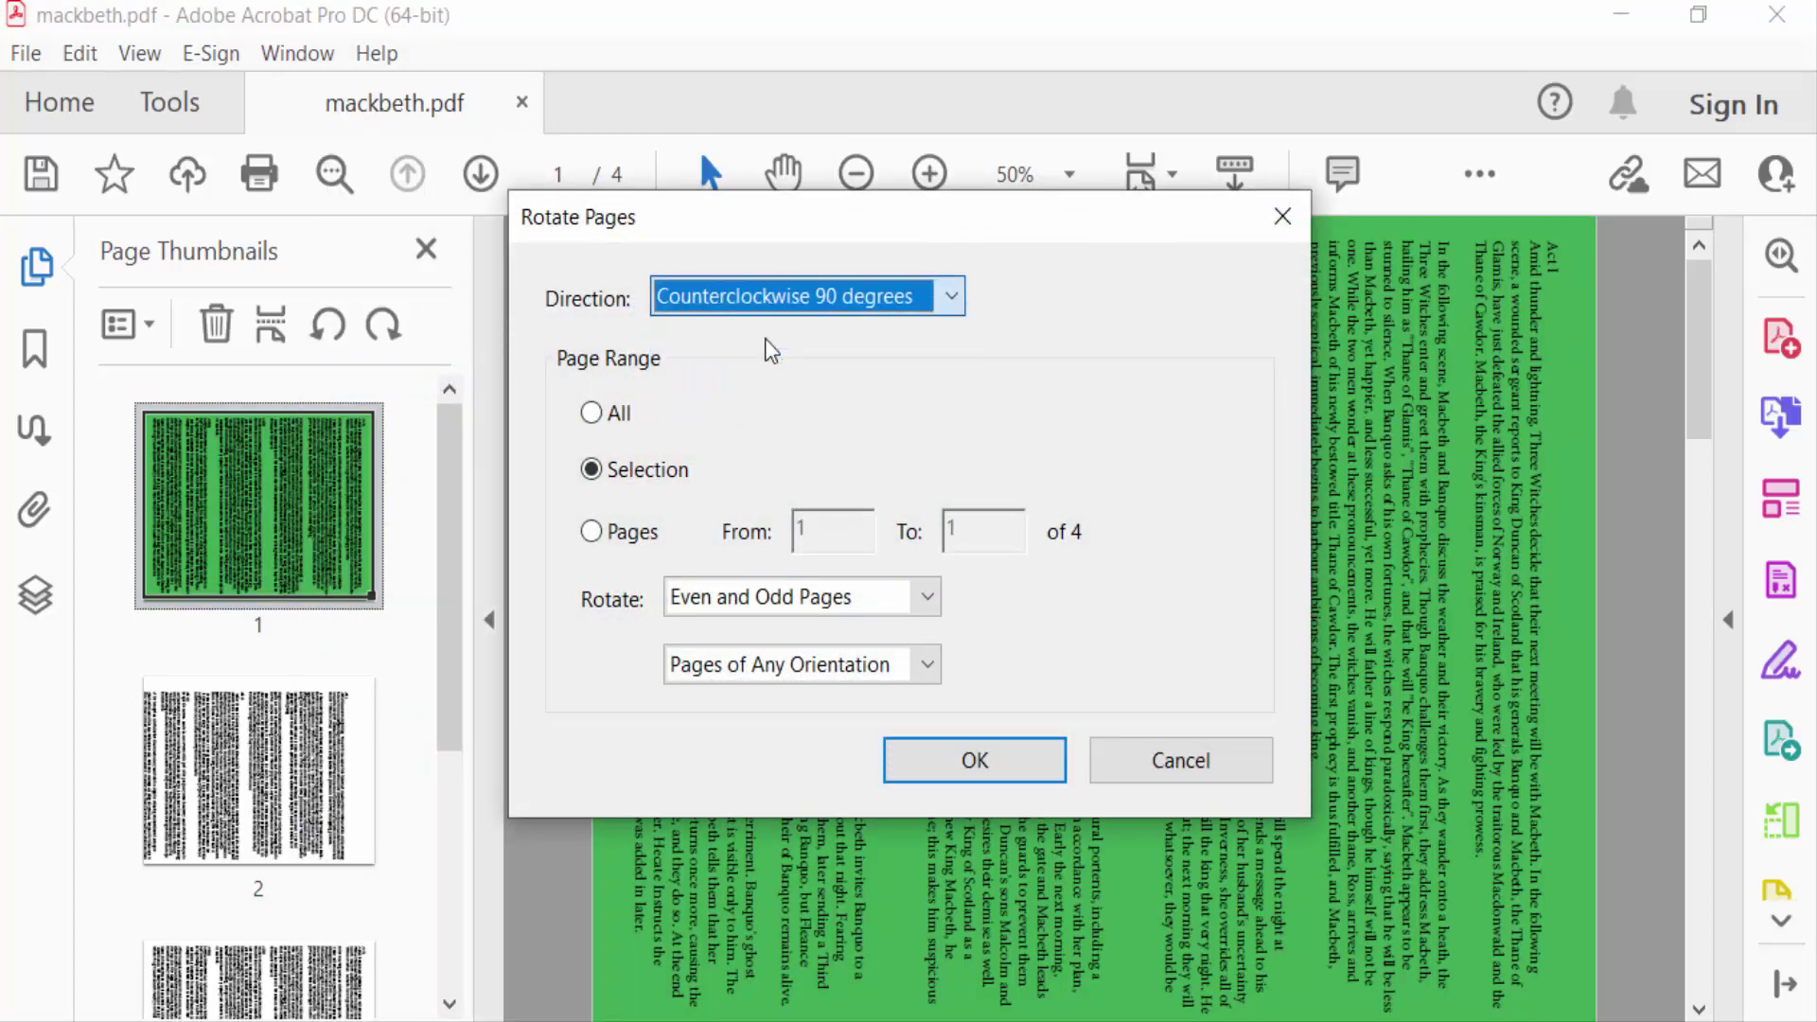
{"action": "left_click", "coordinate": [974, 760]}
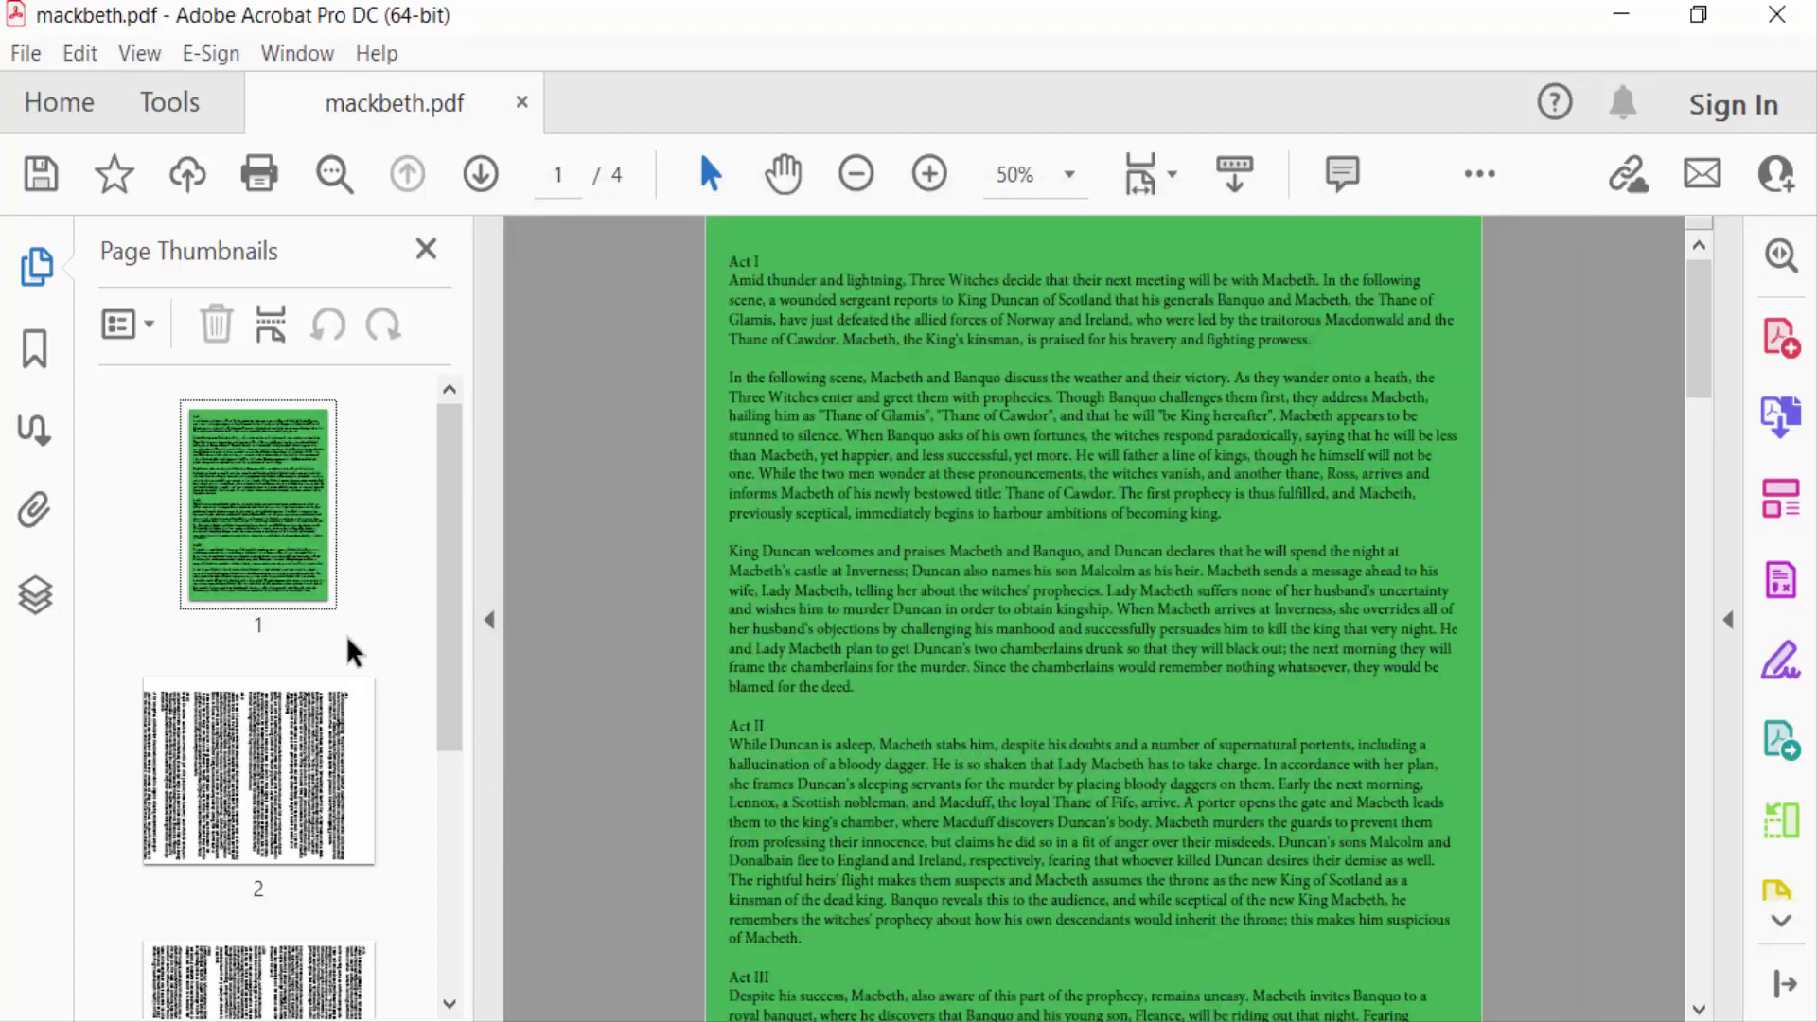
{"action": "left_click_drag", "start_coordinate": [269, 523], "coordinate": [292, 599]}
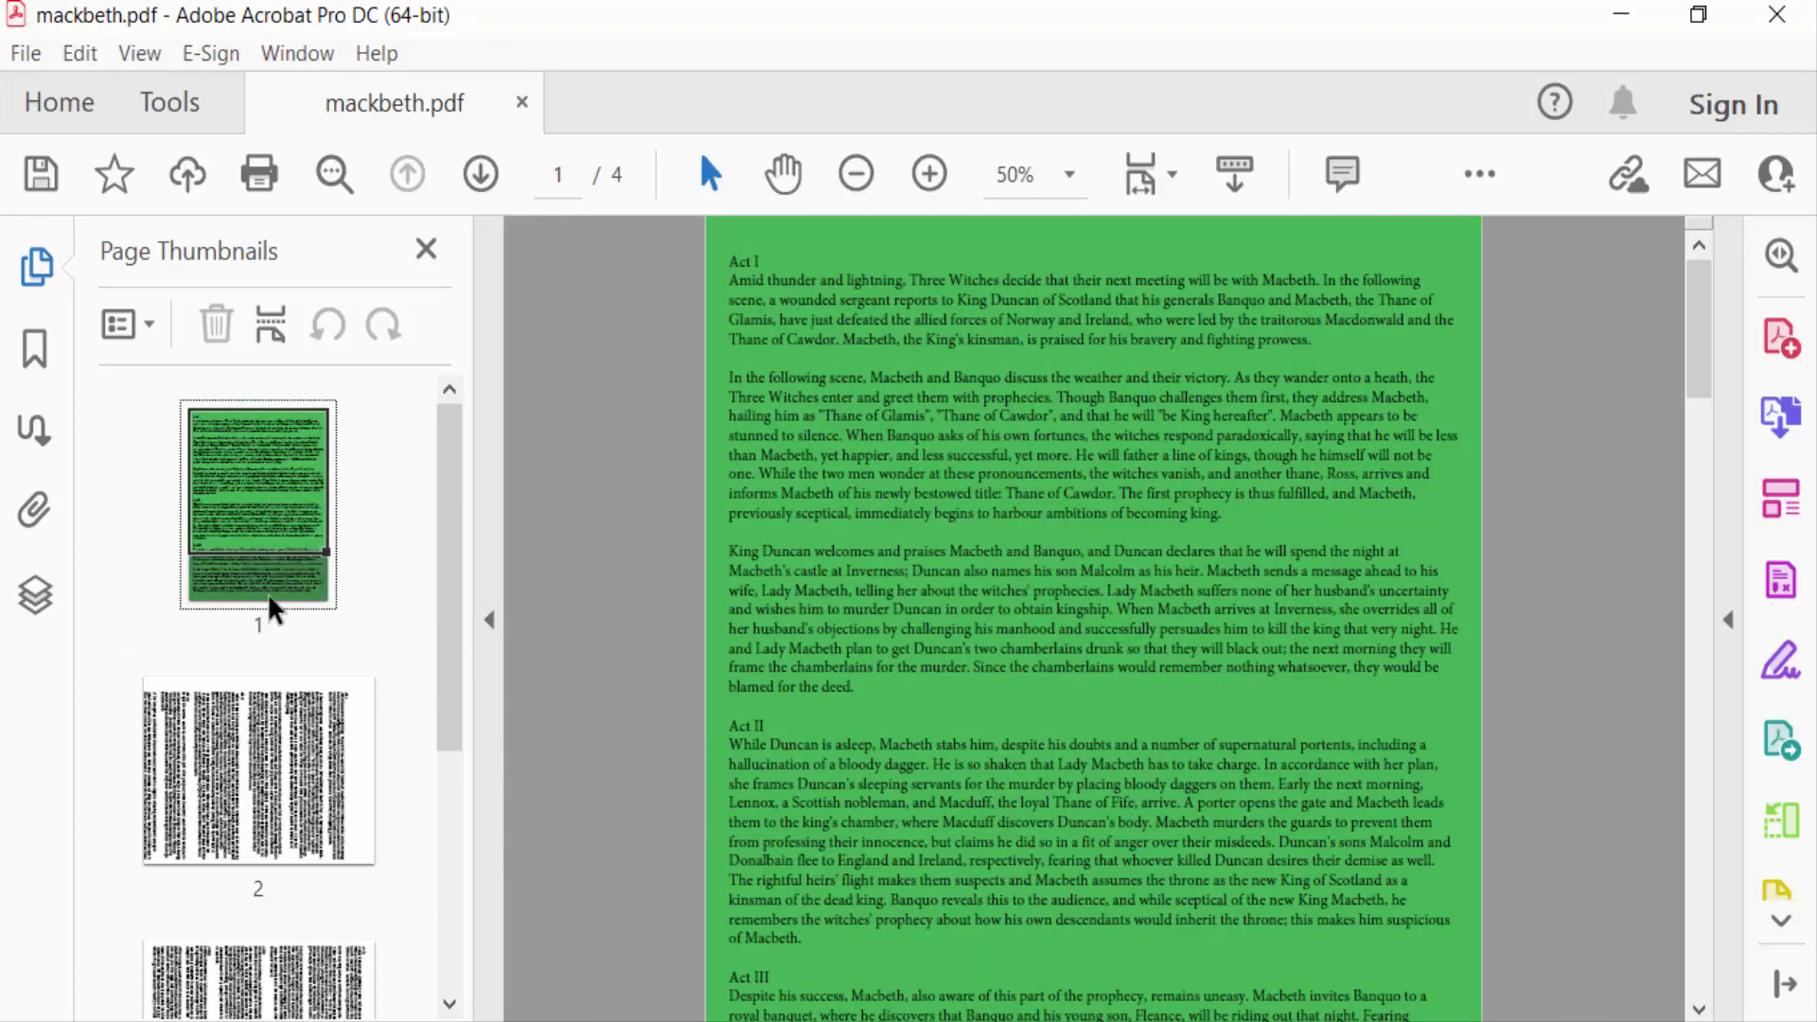
From page 2's thumbnail, rotate all pages counterclockwise 90 degrees.
{"action": "left_click", "coordinate": [320, 817]}
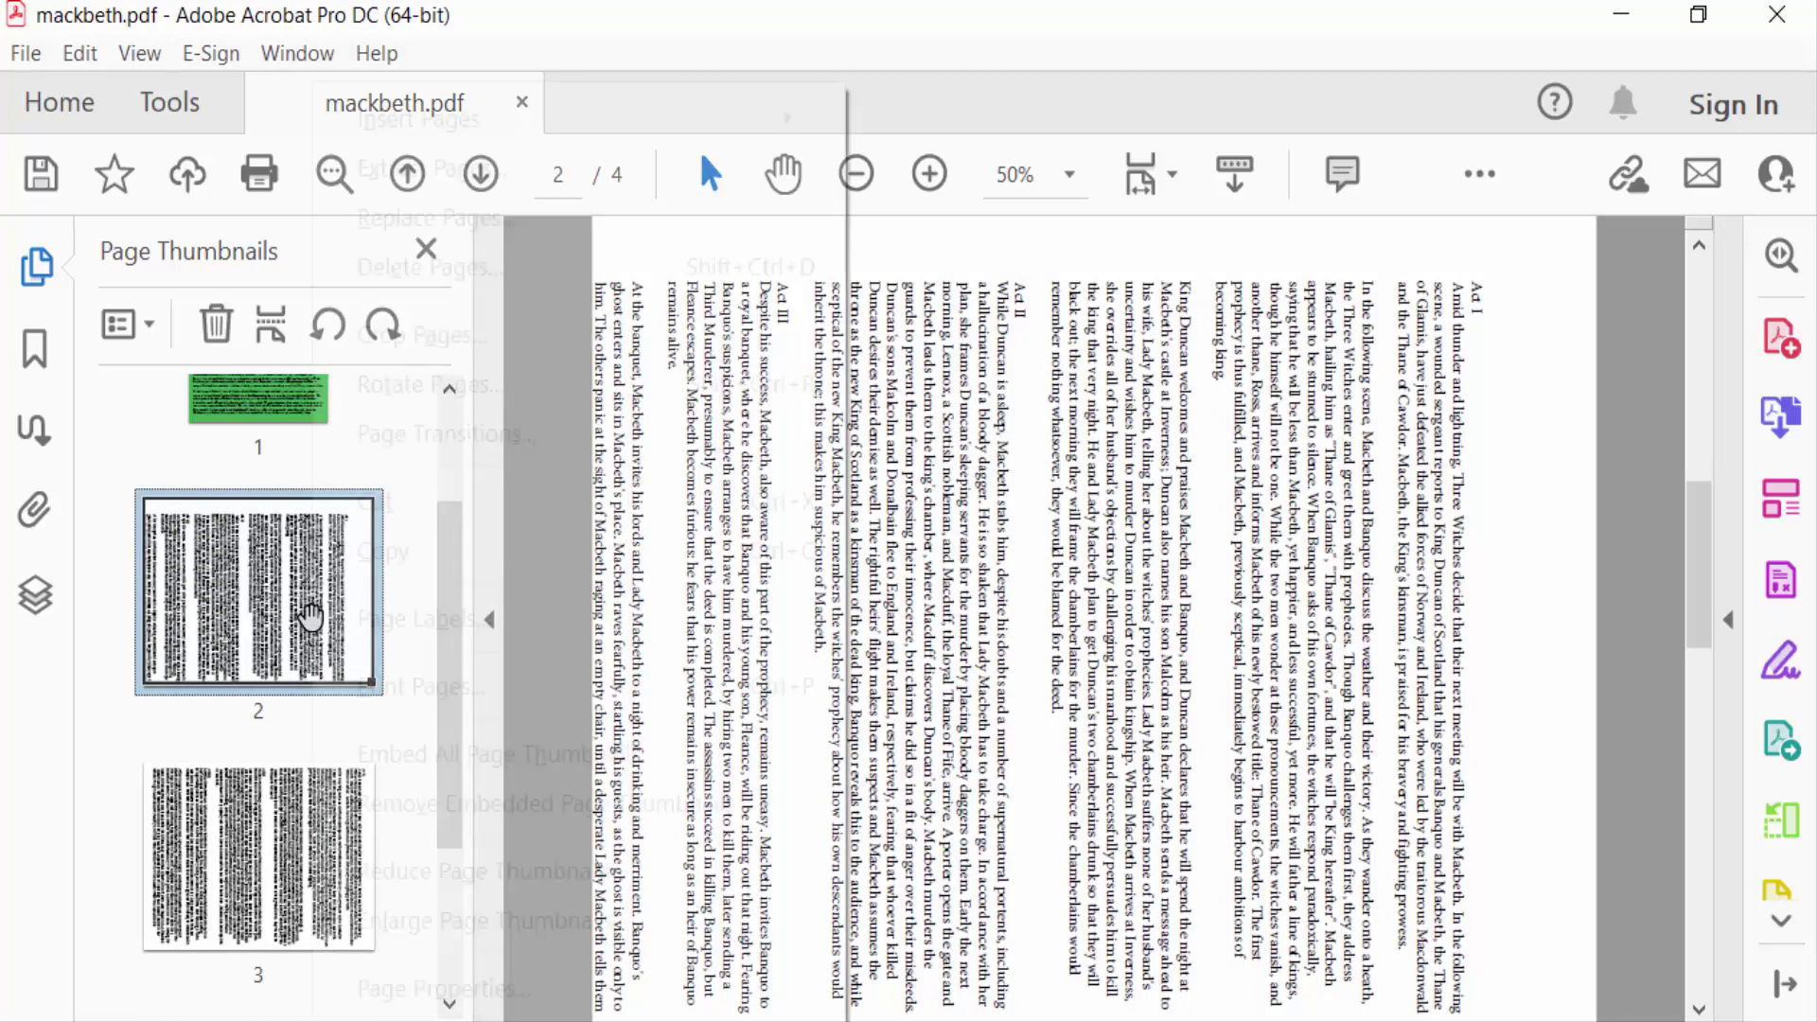
{"action": "right_click", "coordinate": [311, 623]}
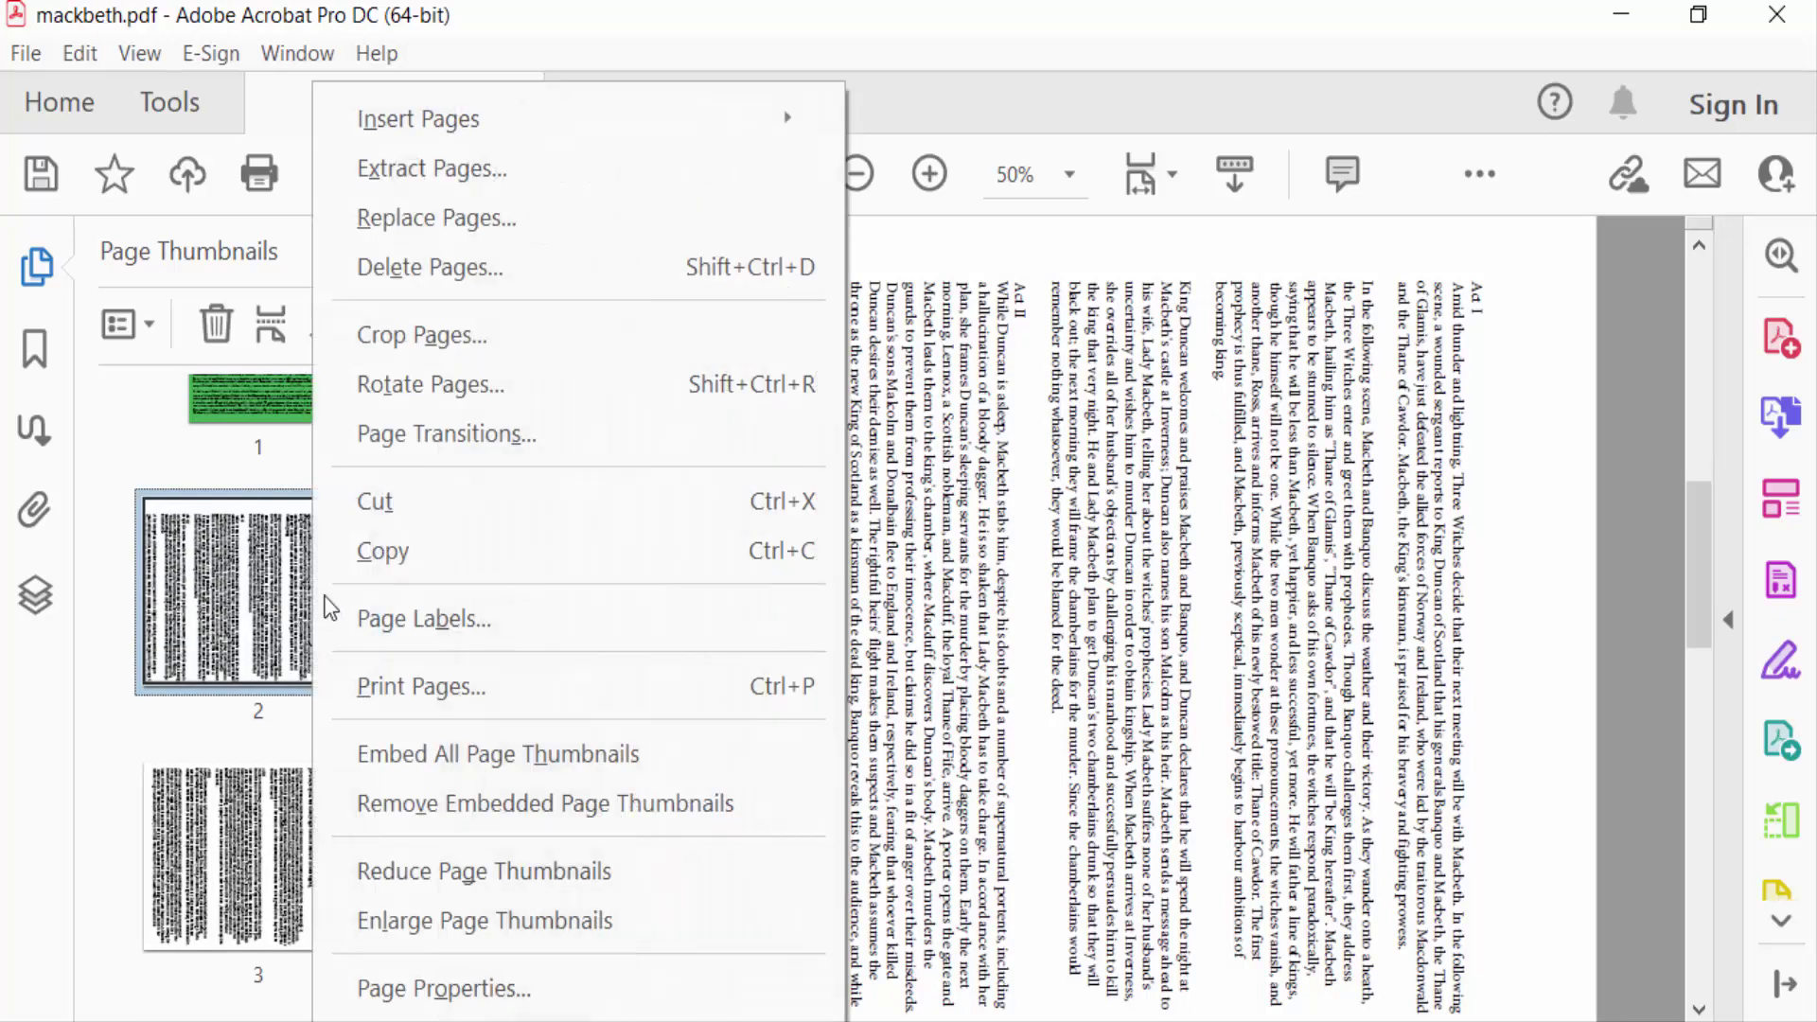
{"action": "left_click", "coordinate": [496, 404]}
{"action": "left_click", "coordinate": [591, 413]}
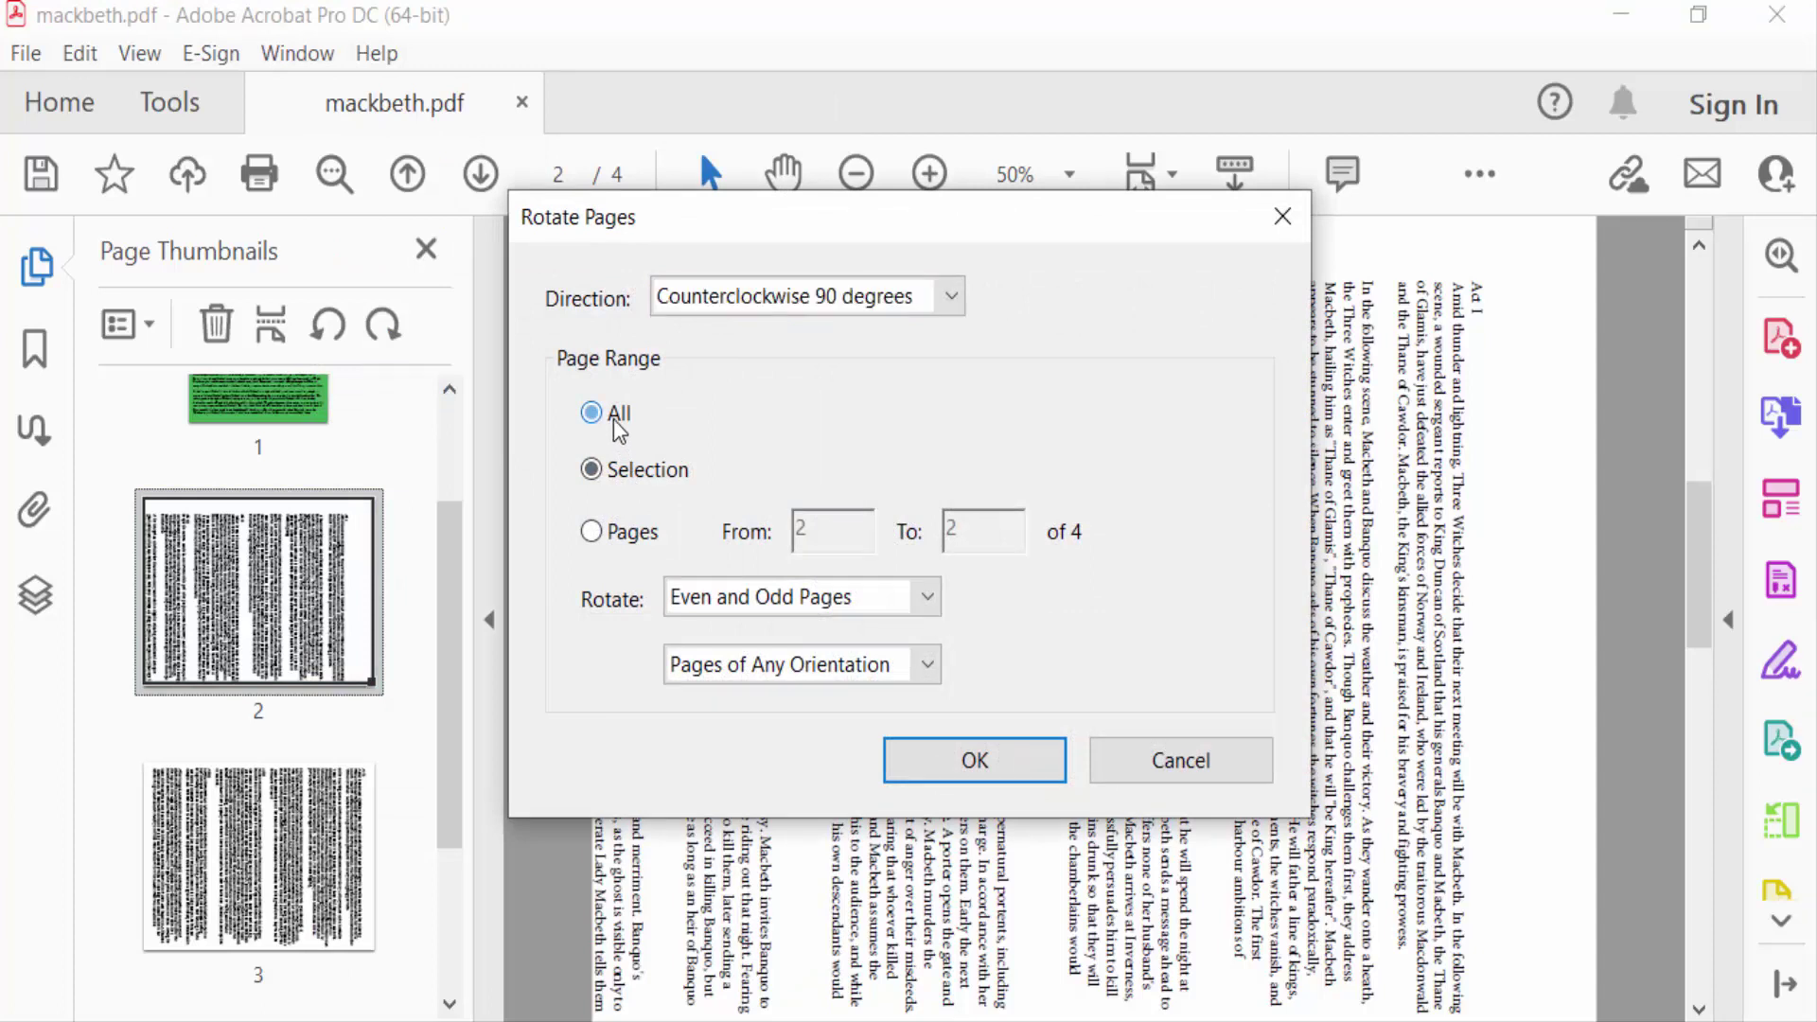
{"action": "left_click", "coordinate": [852, 298]}
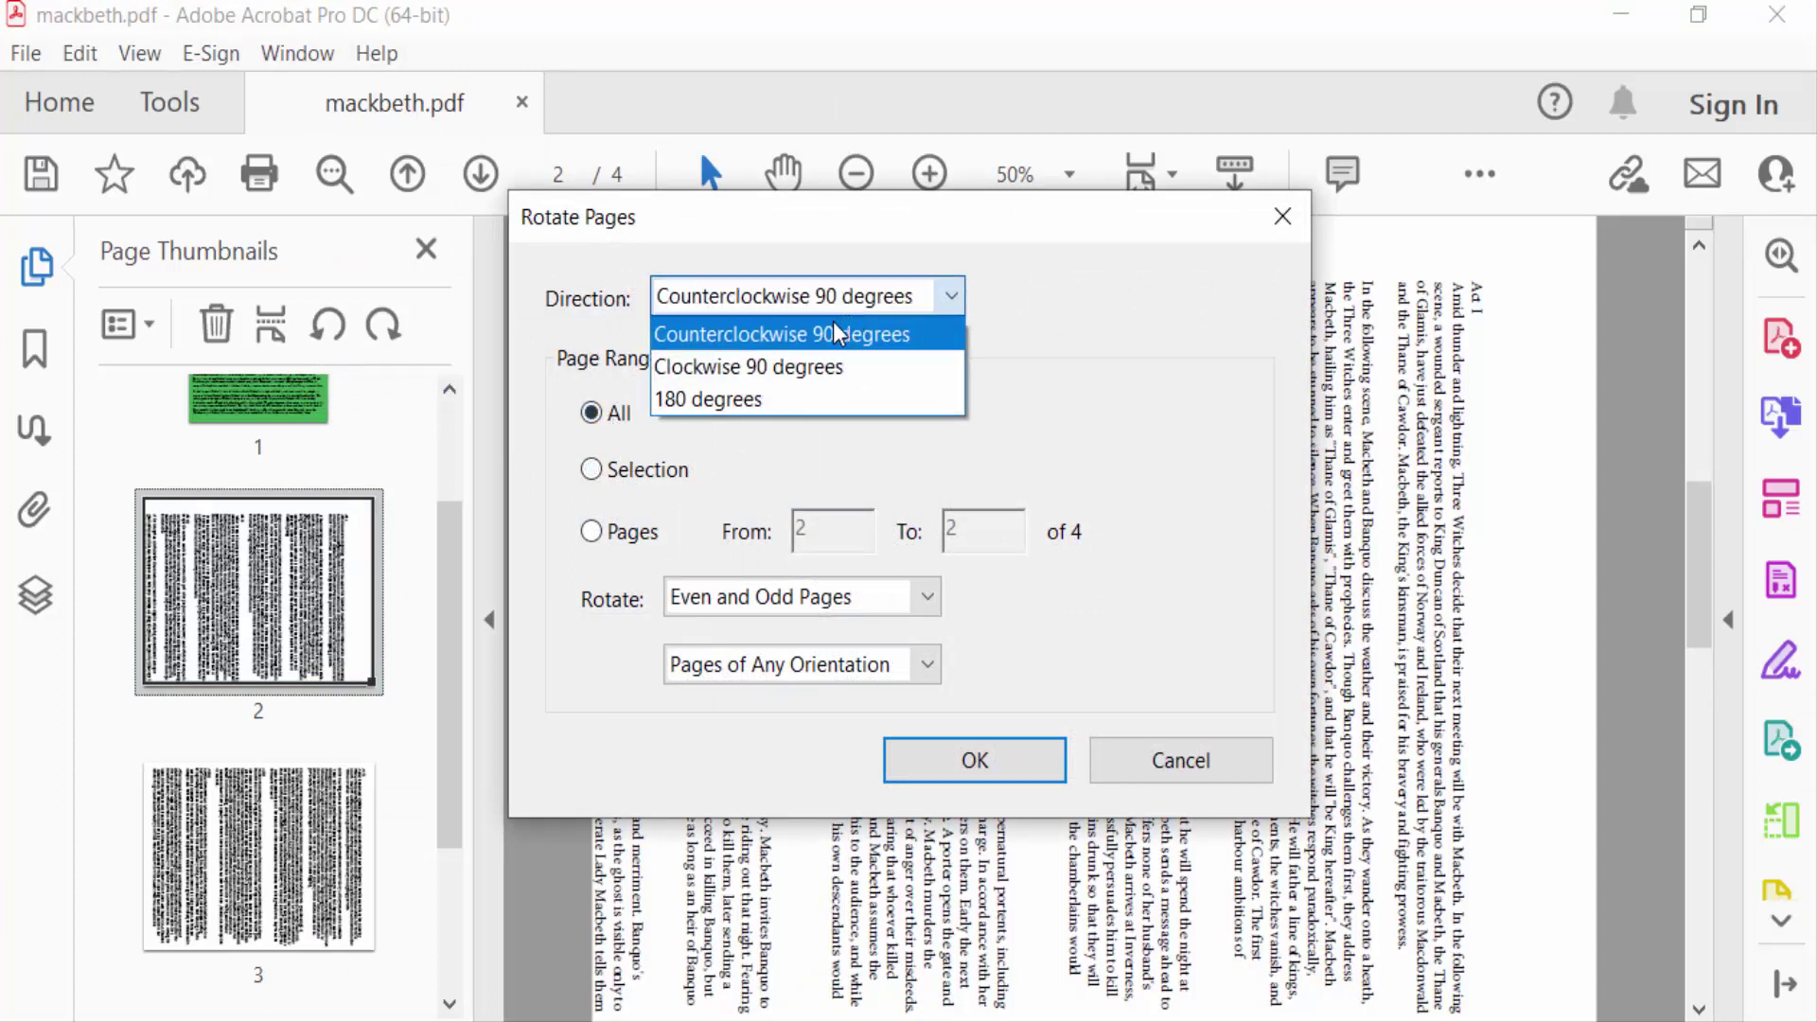
{"action": "left_click", "coordinate": [816, 337]}
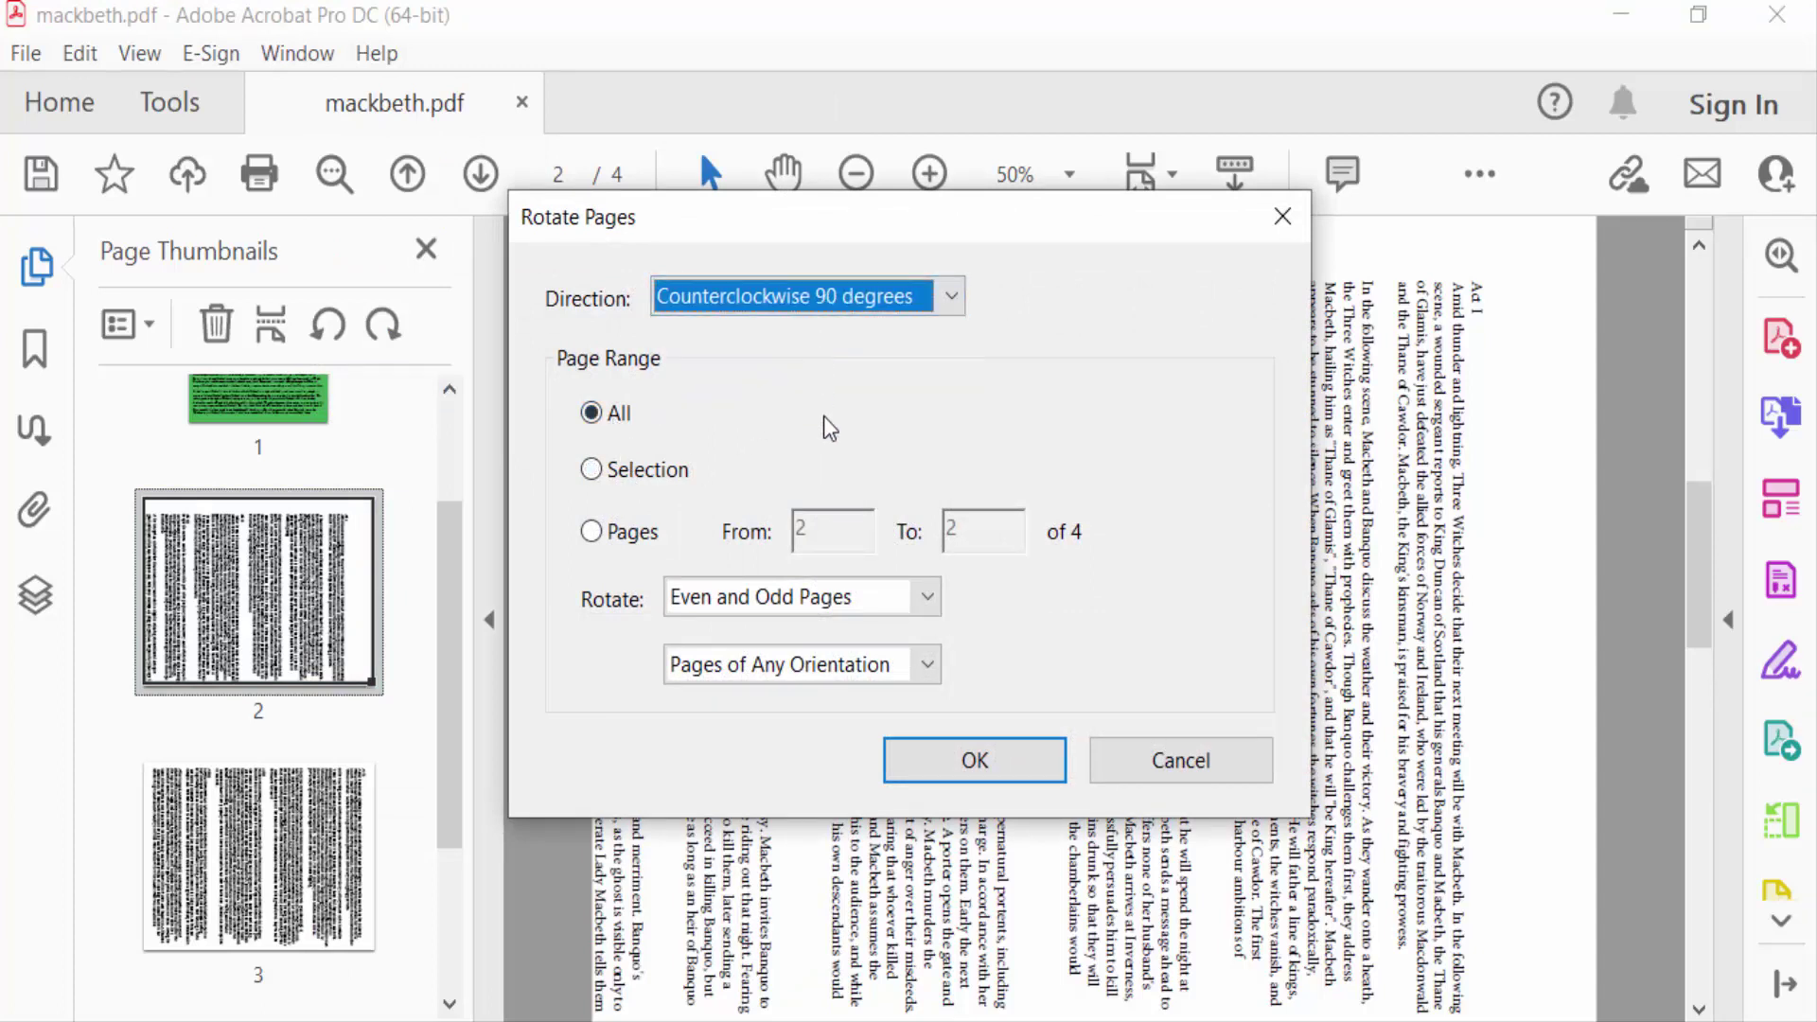
{"action": "left_click", "coordinate": [975, 760]}
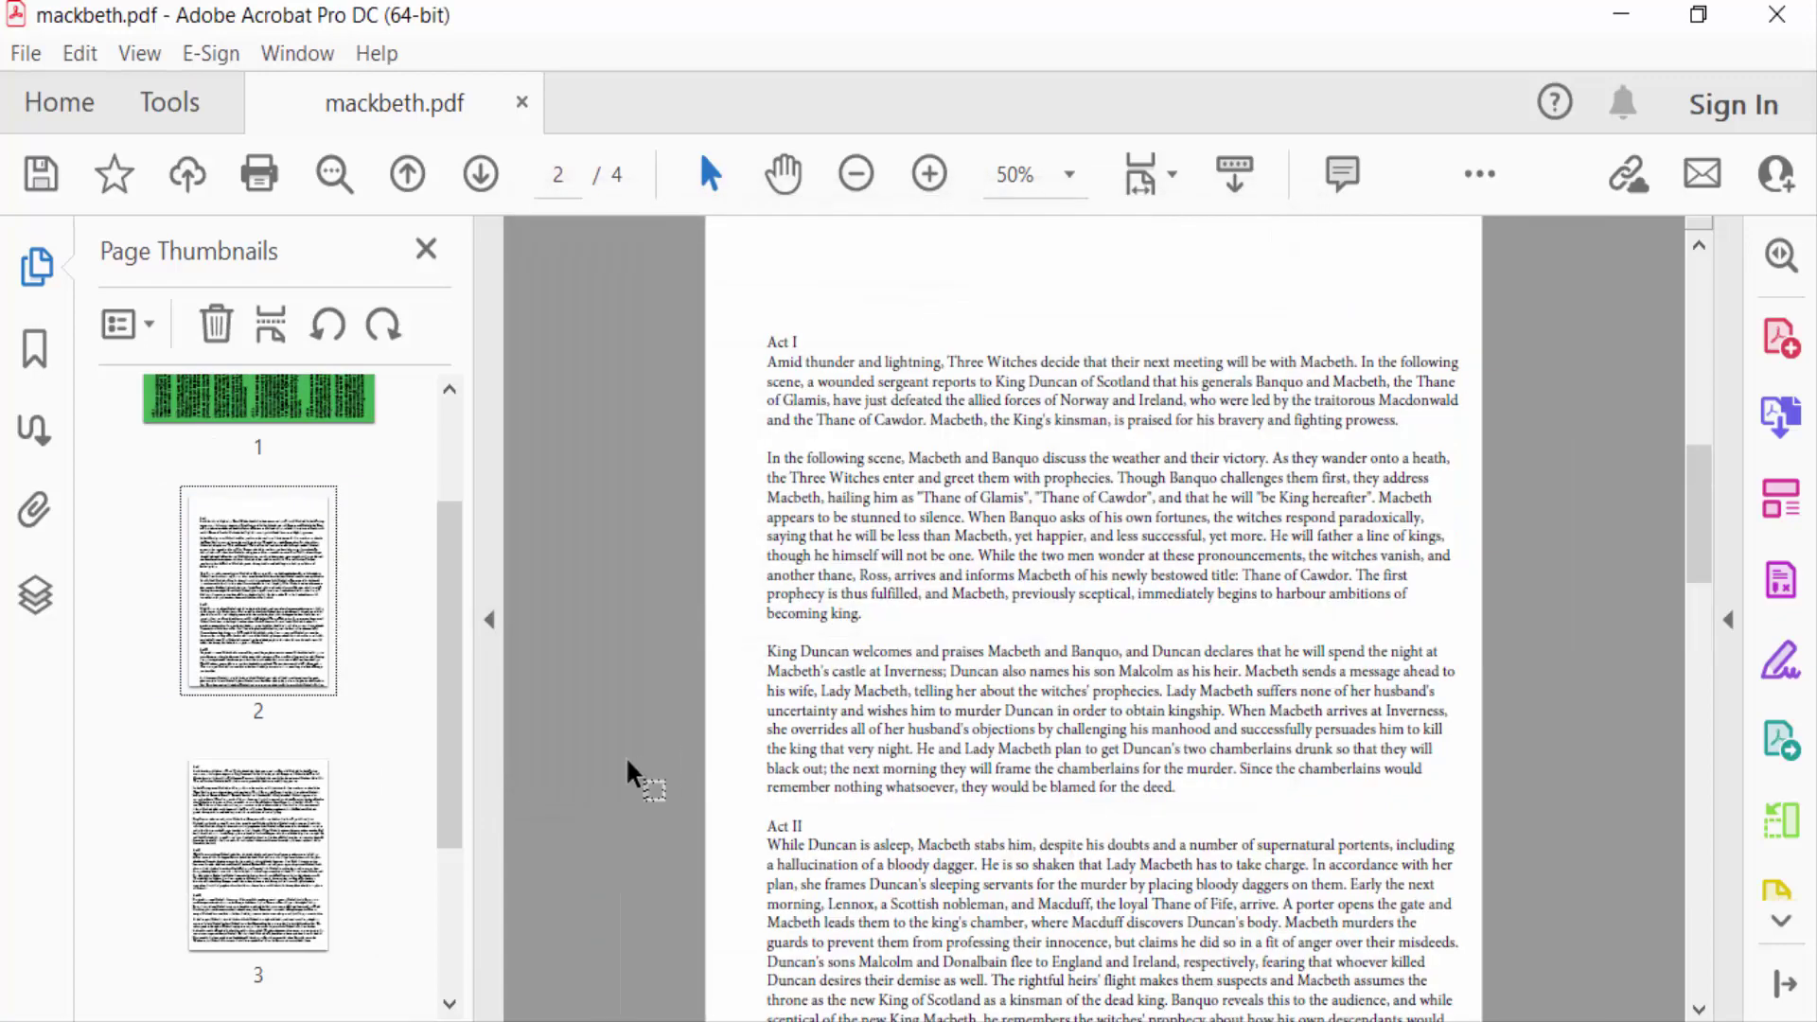
{"action": "scroll", "coordinate": [1101, 740], "scroll_direction": "down", "scroll_amount": 5}
{"action": "scroll", "coordinate": [1101, 739], "scroll_direction": "down", "scroll_amount": 5}
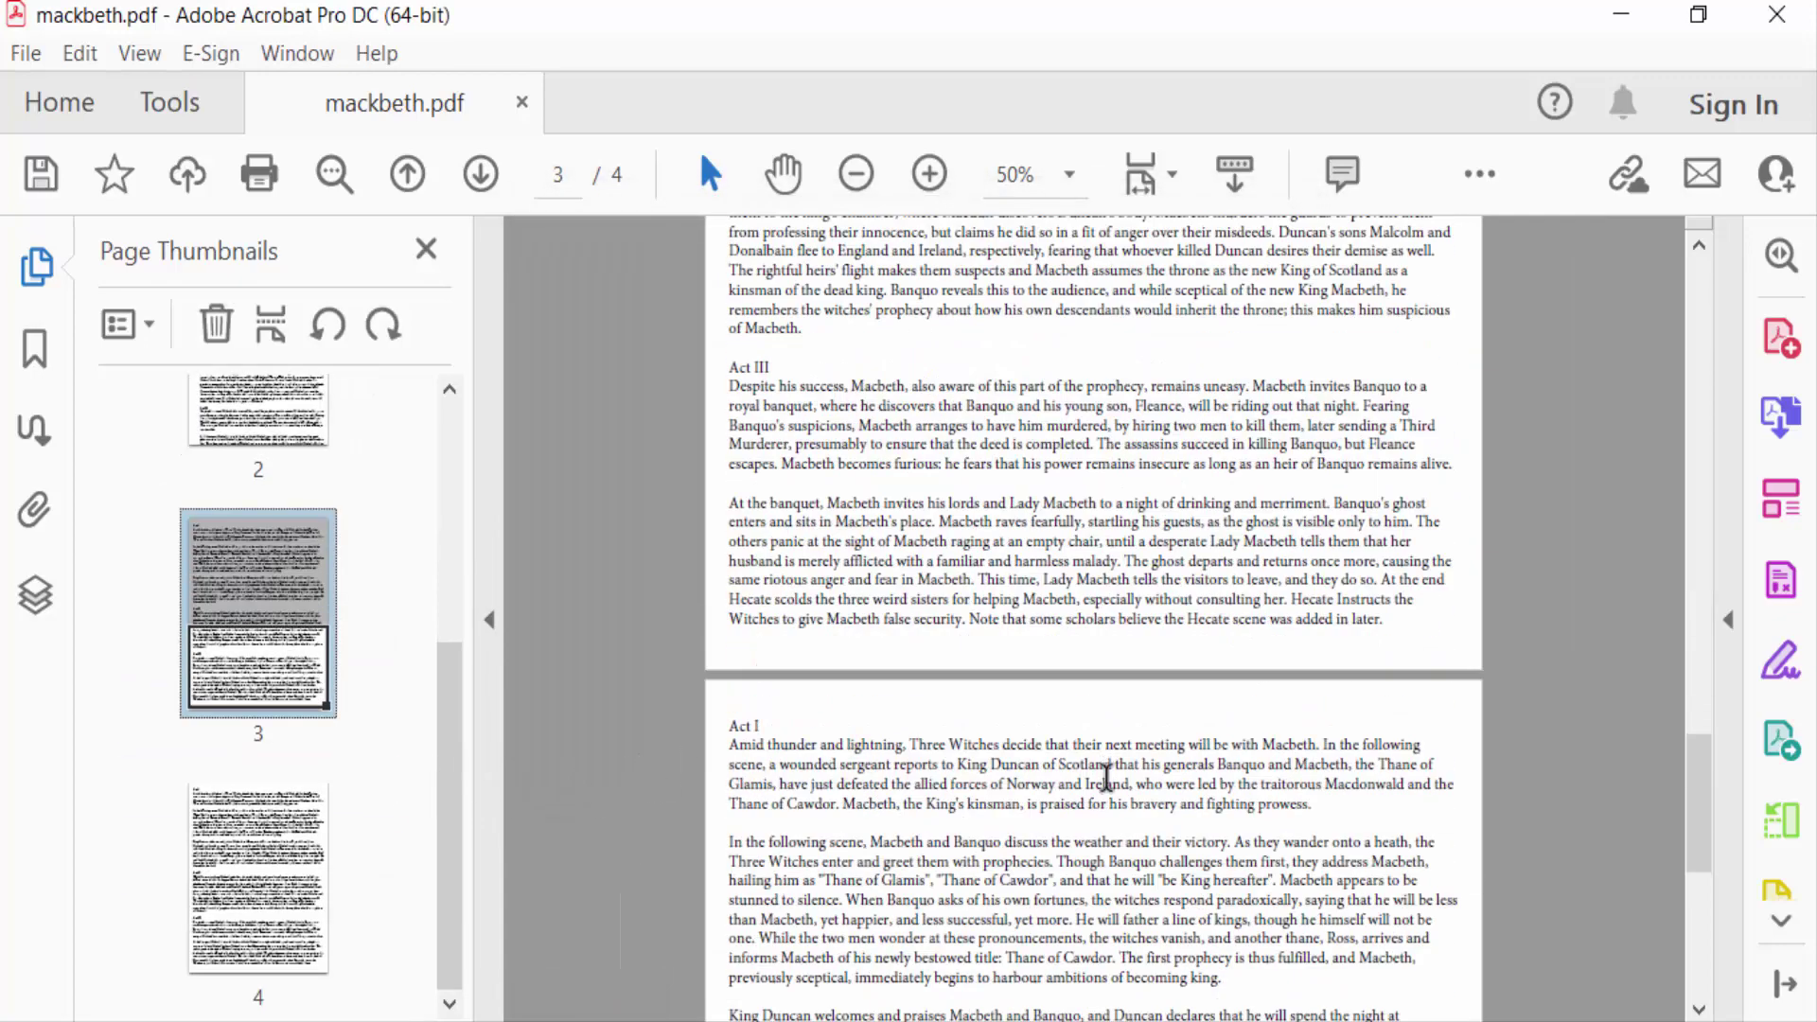
{"action": "scroll", "coordinate": [1104, 766], "scroll_direction": "down", "scroll_amount": 5}
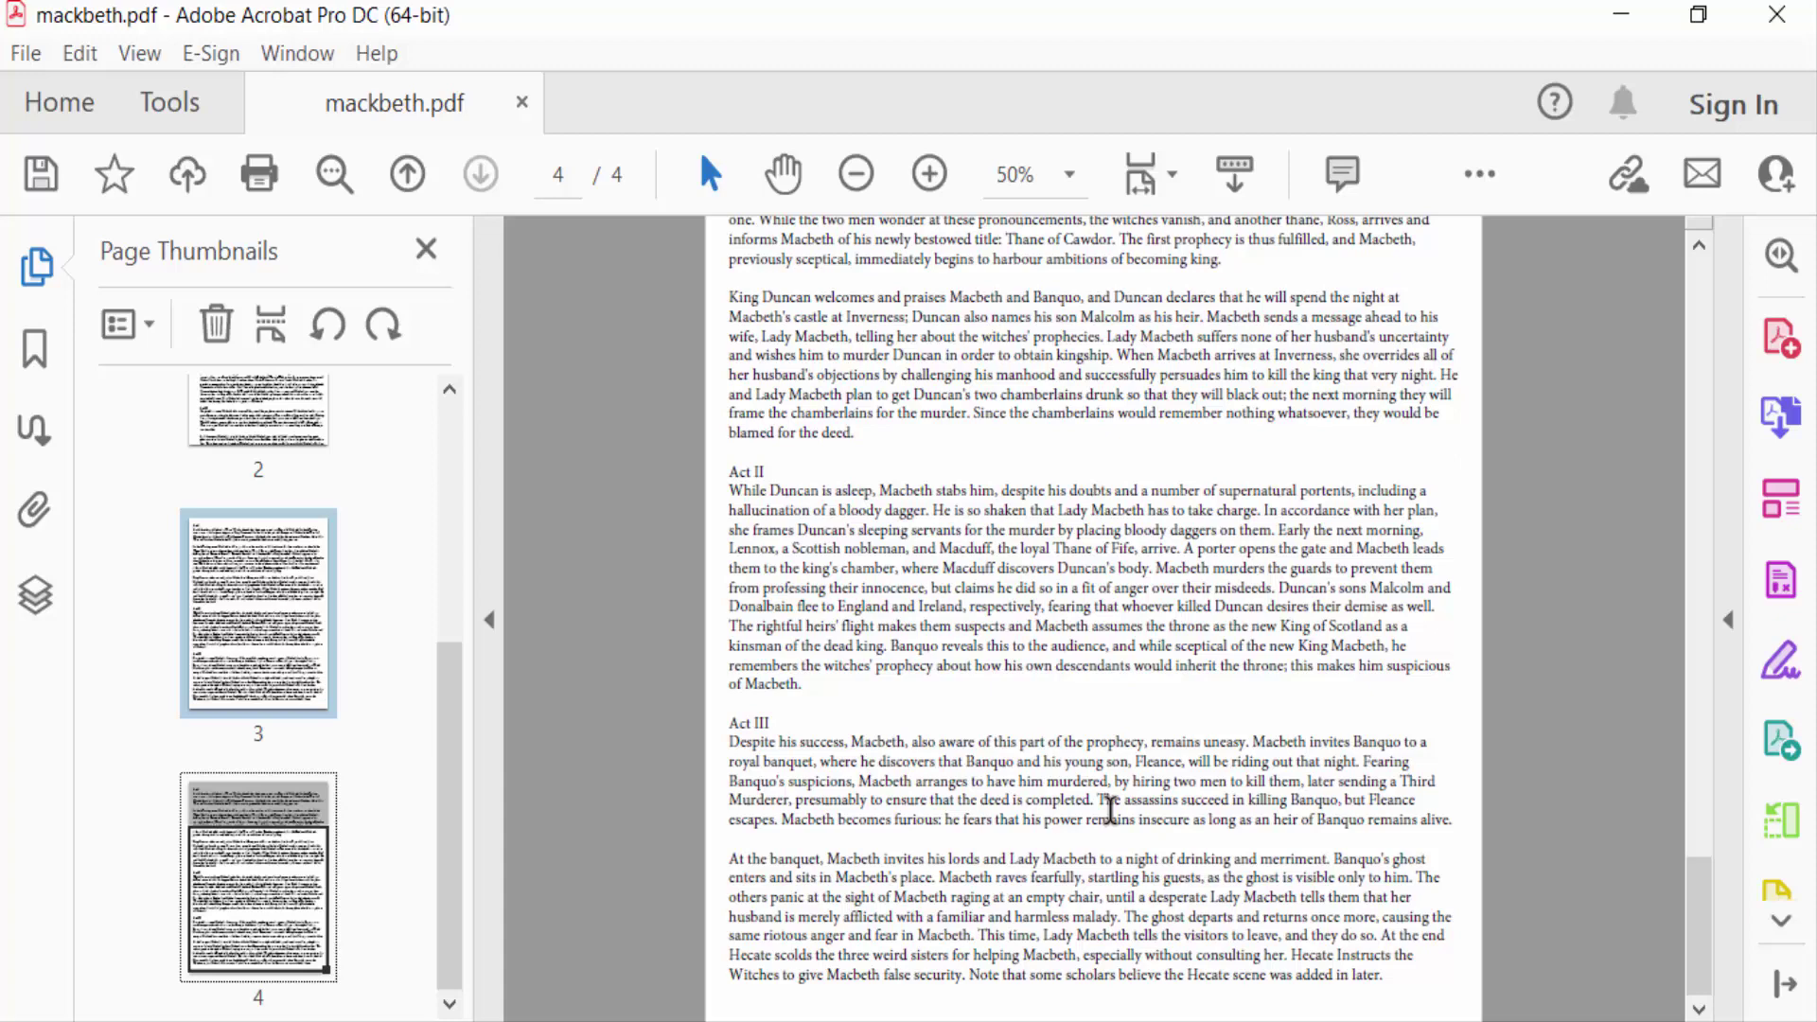
{"action": "scroll", "coordinate": [1104, 800], "scroll_direction": "up", "scroll_amount": 4}
{"action": "scroll", "coordinate": [1108, 804], "scroll_direction": "up", "scroll_amount": 3}
{"action": "scroll", "coordinate": [1107, 803], "scroll_direction": "up", "scroll_amount": 3}
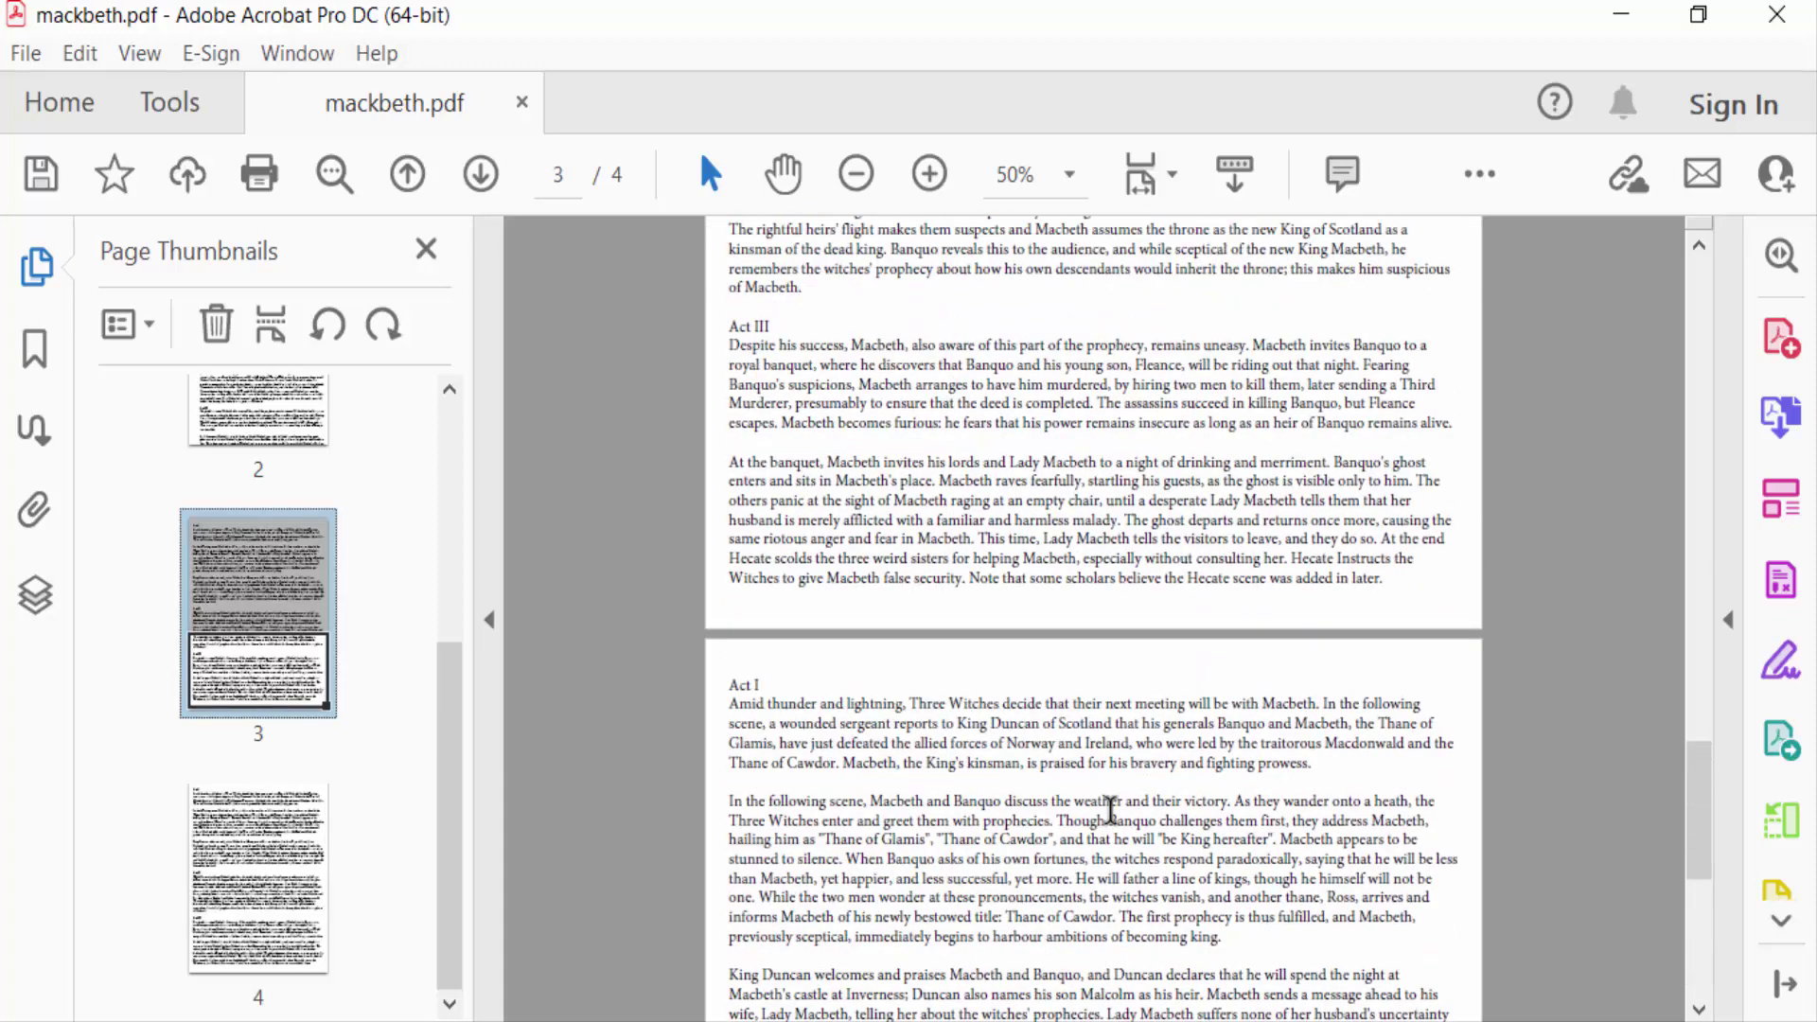